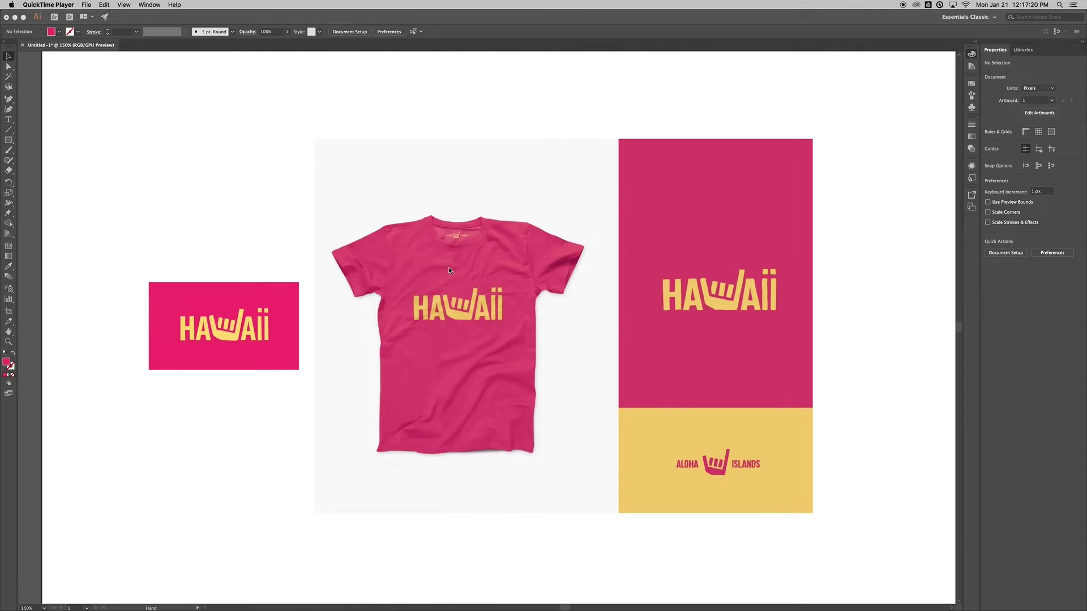
Delete the pink rectangle with the HAWAII logo that sits beside the T-shirt mockup image.
left_click(452, 276)
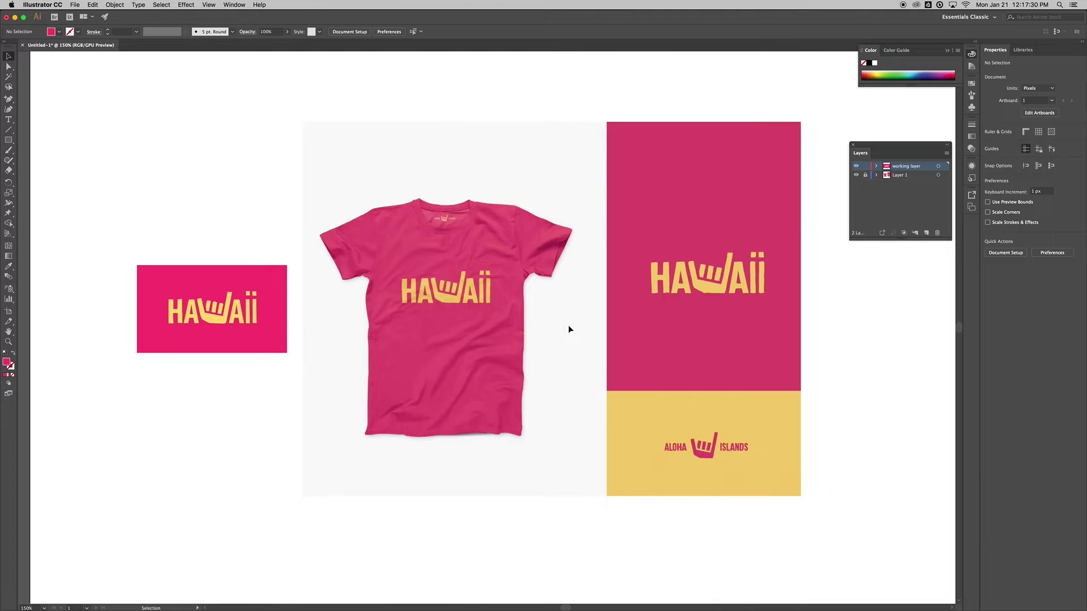
left_click_drag(107, 249, 292, 390)
left_click_drag(282, 351, 261, 358)
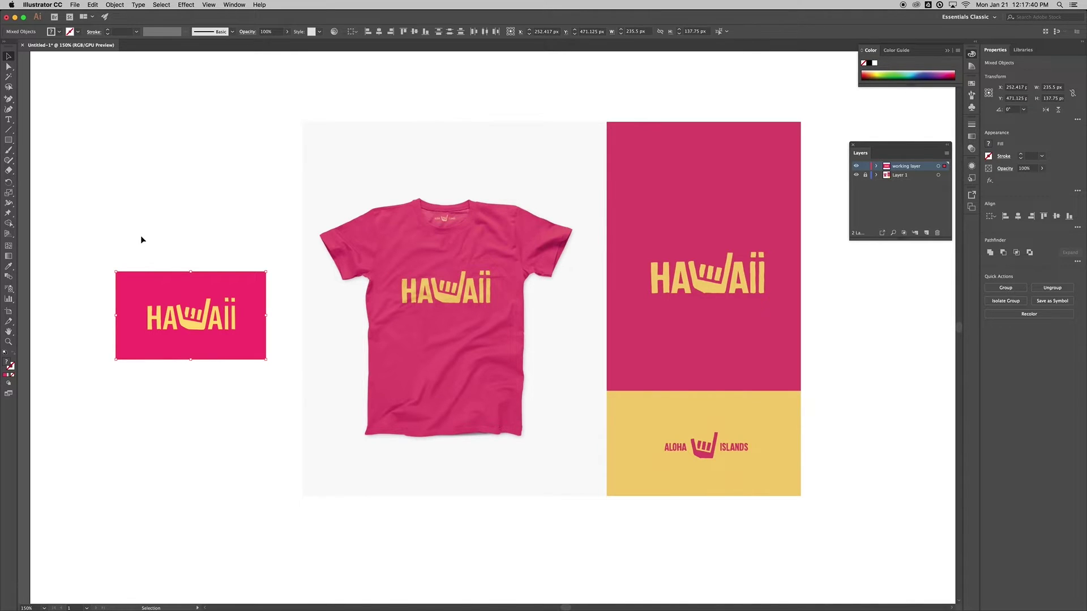
key("Delete")
Unlock Layer 1 and delete the empty working layer.
key("super+equal")
key("super+equal")
left_click_drag(374, 277, 329, 307)
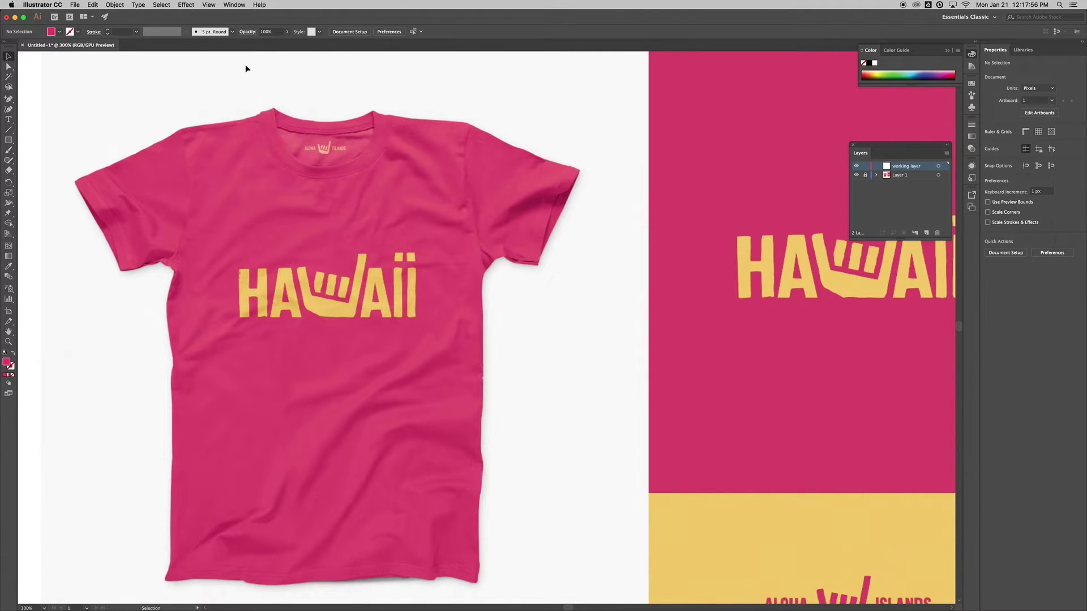
left_click(233, 5)
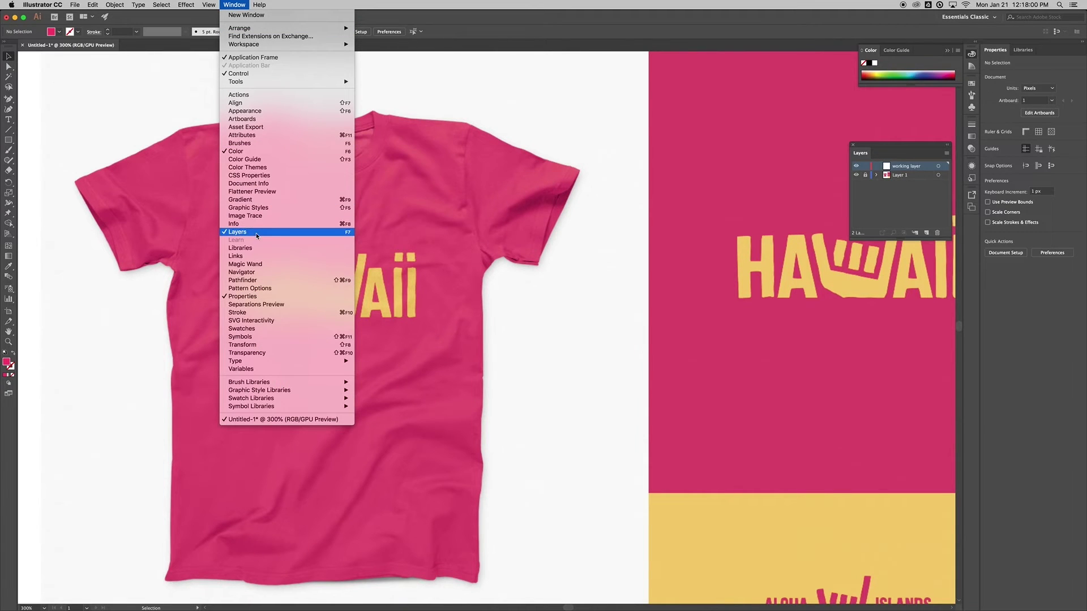
left_click(894, 149)
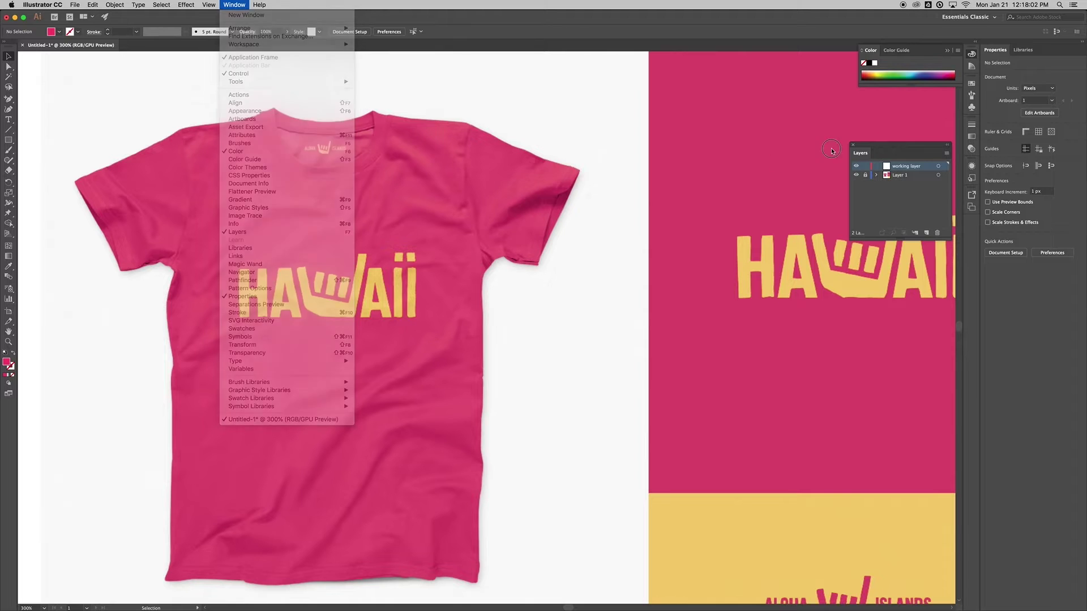
left_click_drag(856, 158, 554, 304)
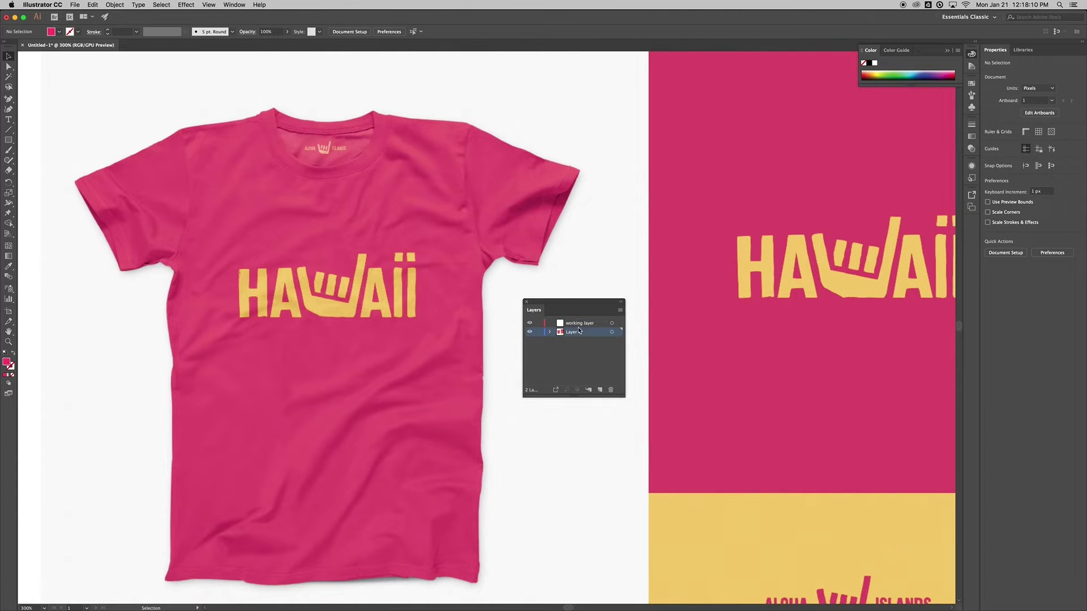
left_click(602, 373)
left_click(611, 389)
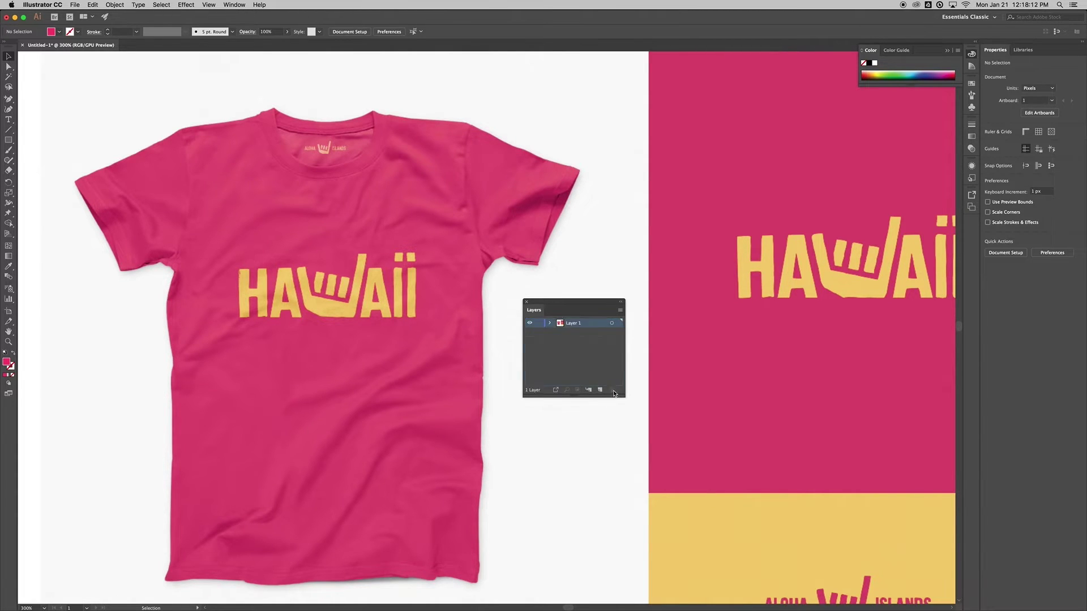
left_click(394, 364)
key("super+minus")
key("super+minus")
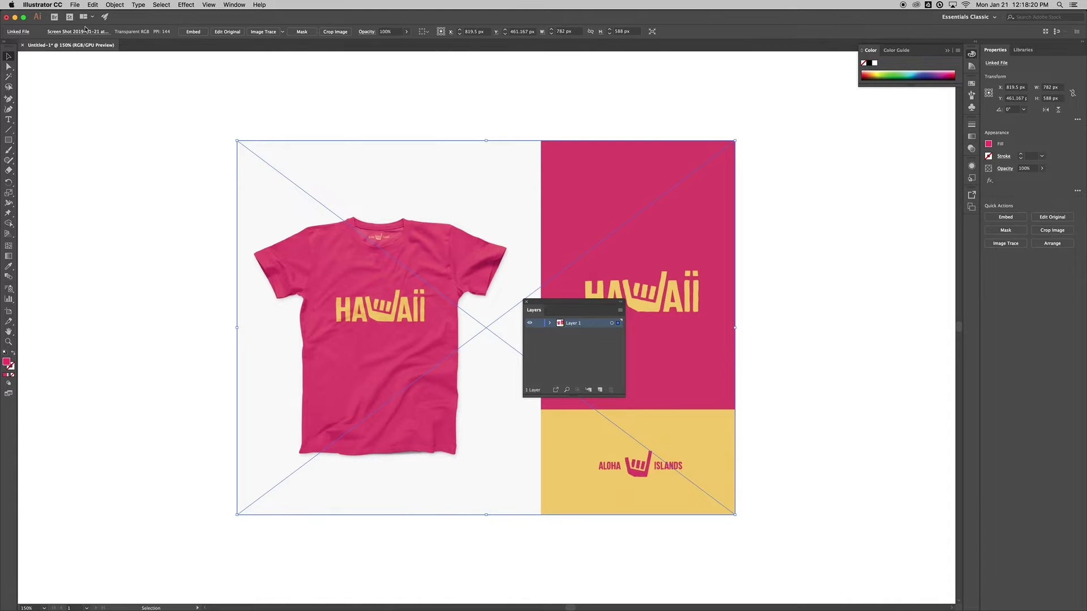
left_click(74, 5)
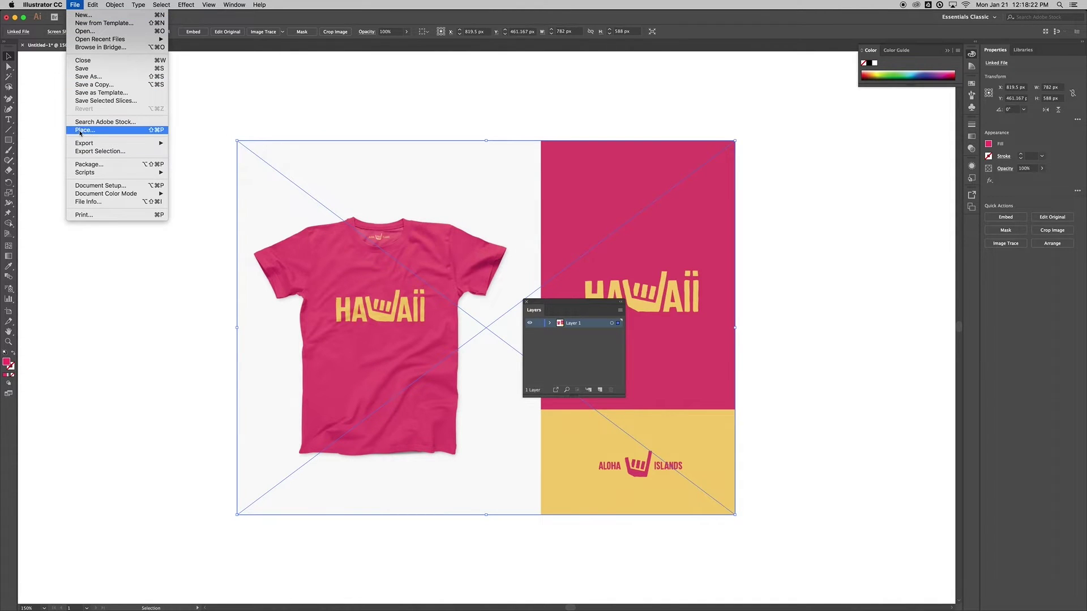
left_click(267, 121)
left_click(225, 69)
left_click(270, 195)
Lock Layer 1, which holds the mockup image, and move the Layers panel clear of the artwork.
left_click_drag(585, 297, 679, 262)
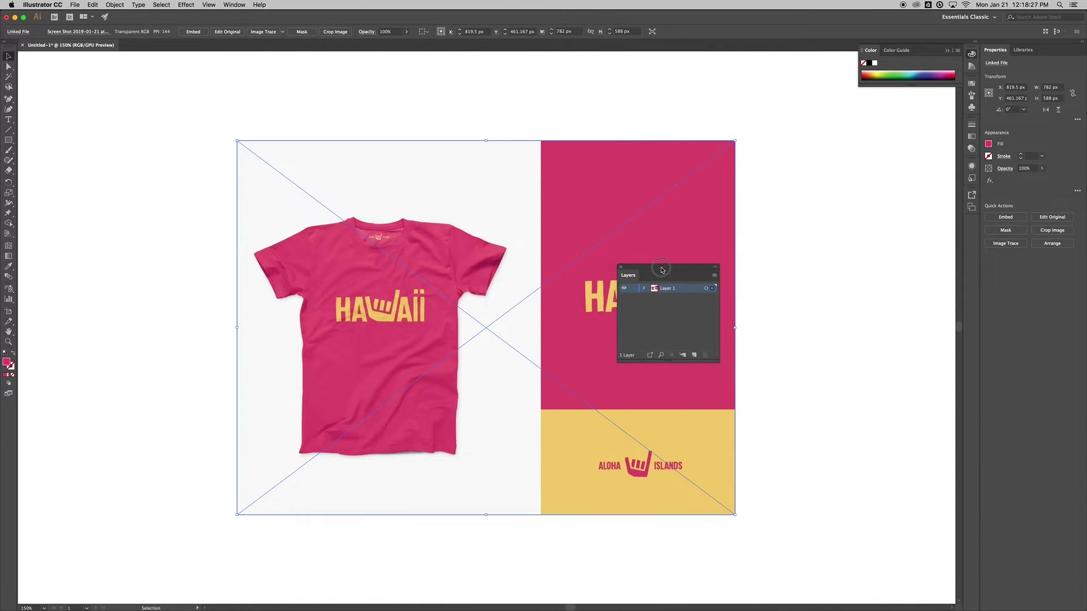
left_click(631, 289)
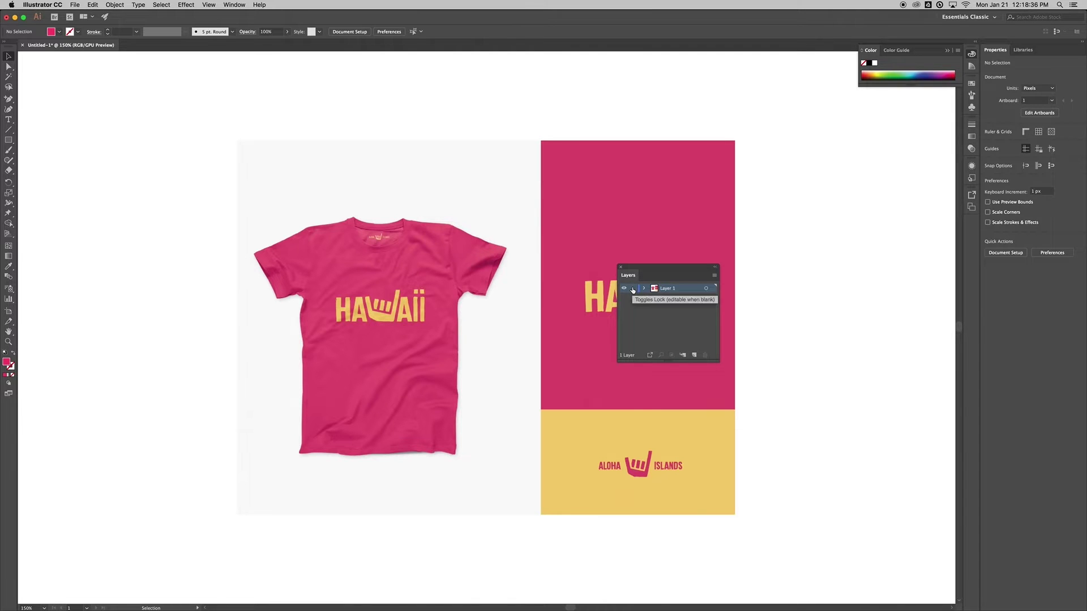
left_click(632, 290)
left_click_drag(646, 275, 781, 269)
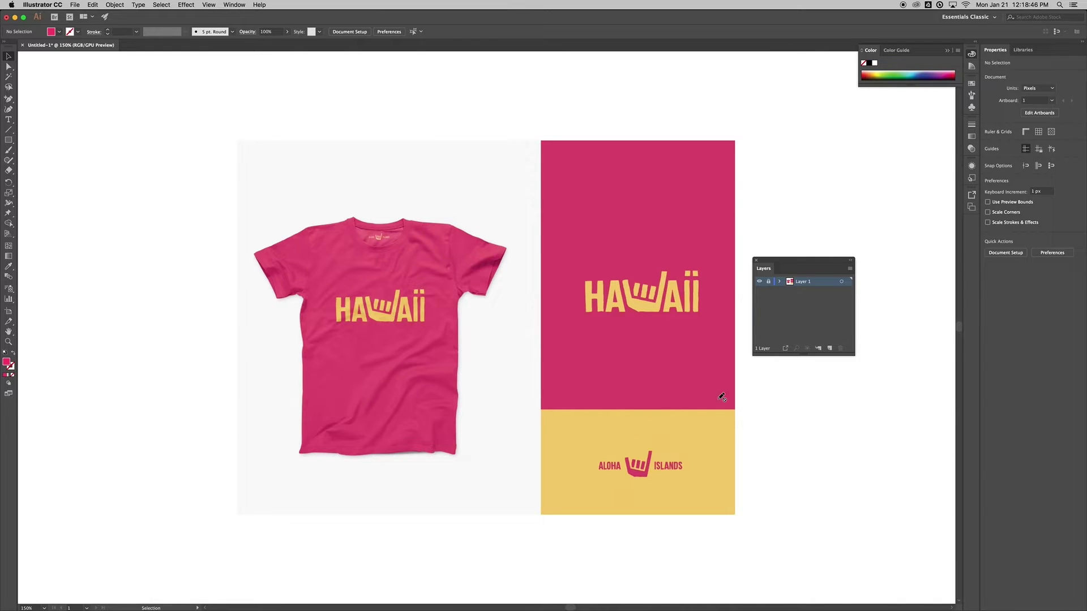
Add a new layer above Layer 1 and name it "working layer".
left_click(830, 348)
double_click(804, 282)
type("working layer")
key("Return")
Draw a closed four-sided practice shape with the Pen tool in the blank area beside the mockup.
key("p")
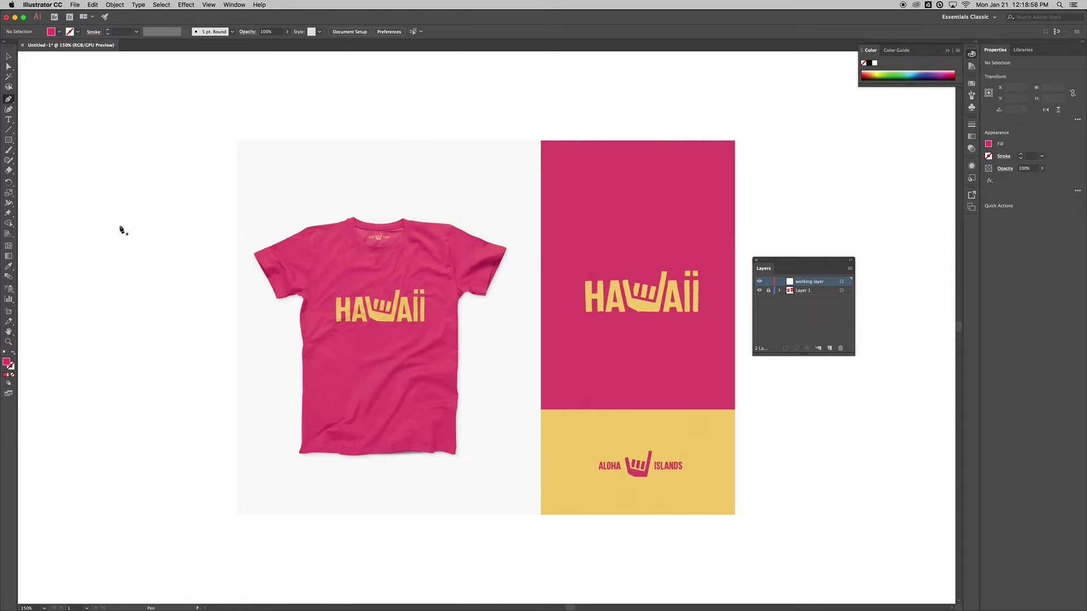
left_click(85, 182)
left_click(137, 161)
left_click(146, 229)
left_click(86, 246)
left_click(85, 182)
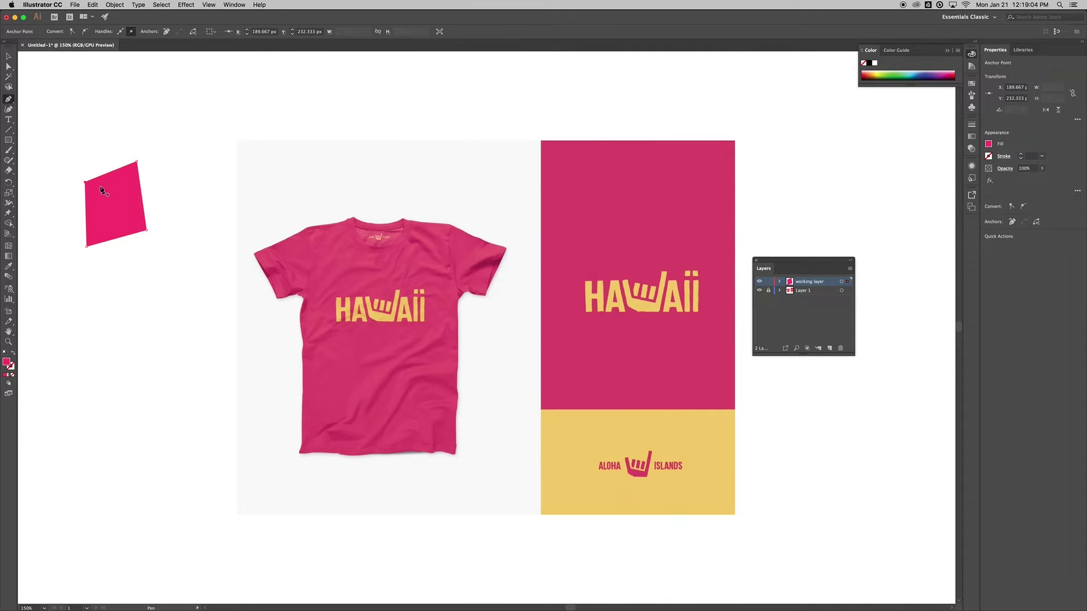
Draw a closed practice triangle with the Pen tool below the four-sided shape.
left_click(101, 292)
left_click(137, 278)
left_click(120, 321)
left_click(100, 292)
Draw a straight-sided zigzag practice shape with the Pen tool below the triangle.
left_click(79, 336)
left_click(112, 358)
left_click(90, 374)
left_click(80, 336)
left_click(51, 338)
left_click(69, 379)
left_click(86, 369)
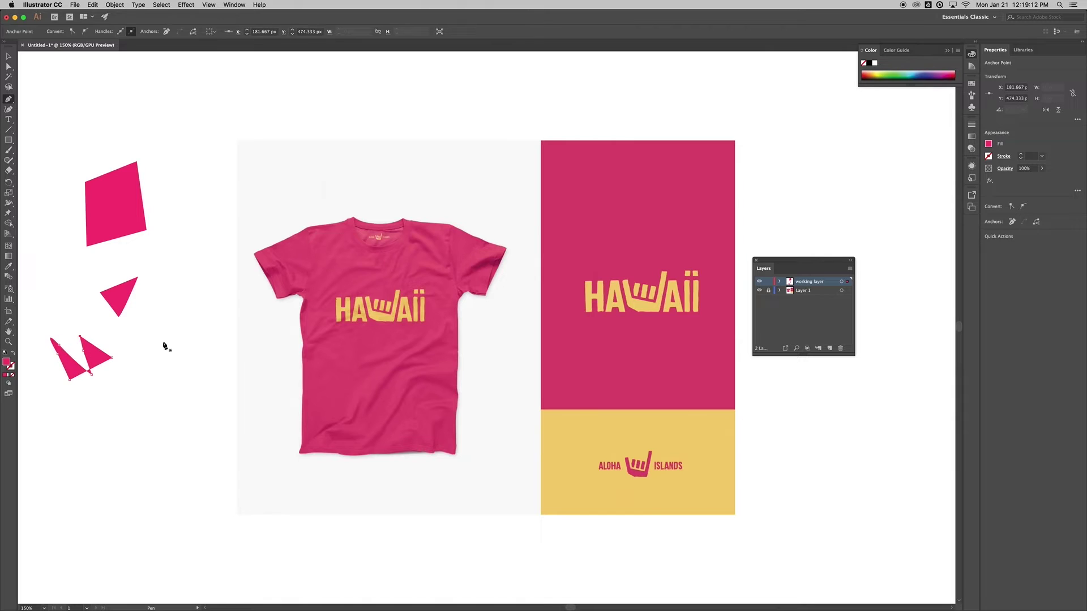
key("plus")
left_click(53, 339)
Draw a closed rounded practice shape with smooth curve points, using the Pen tool beside the zigzag.
left_click(143, 328)
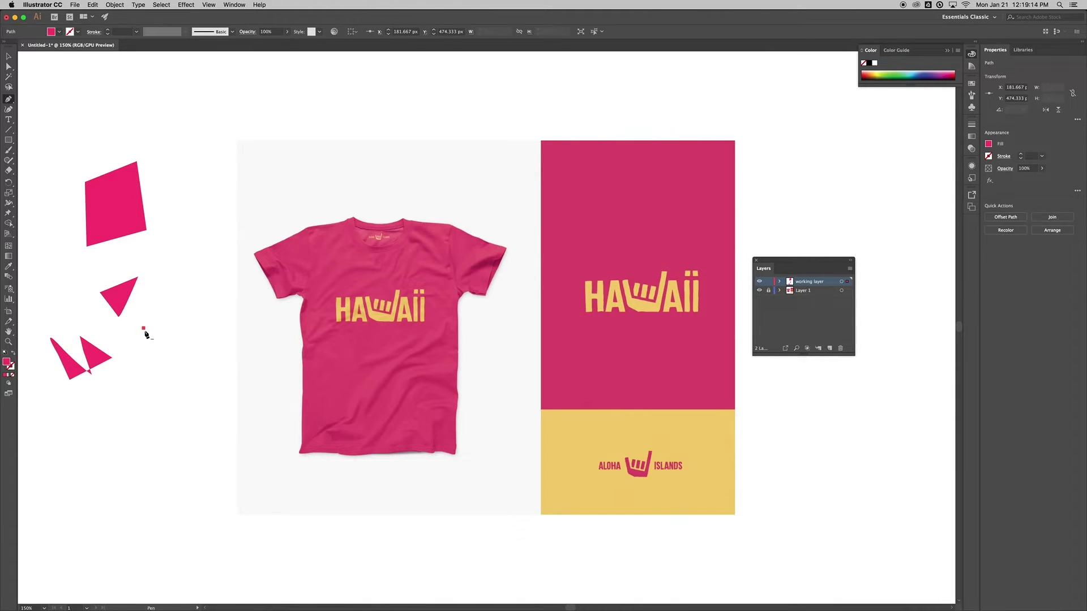
left_click_drag(189, 304, 217, 324)
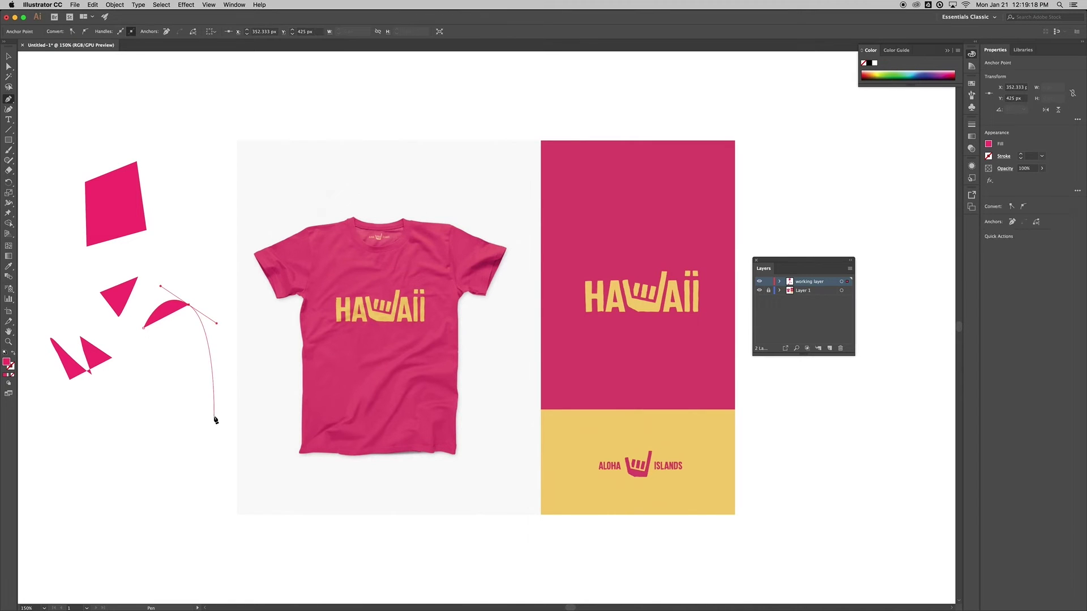
left_click_drag(163, 369, 162, 330)
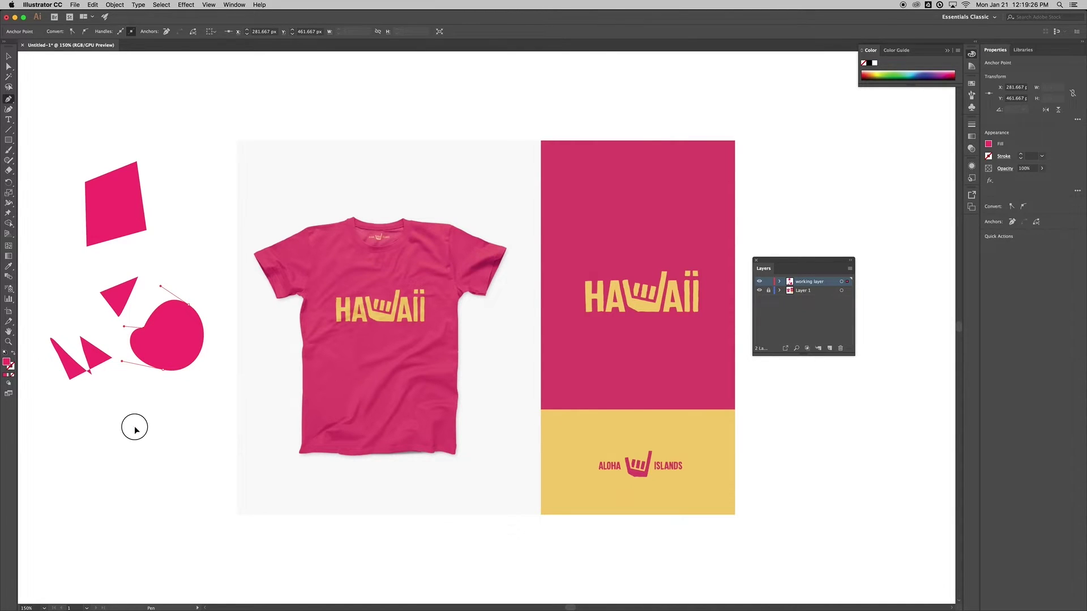
Draw an irregular practice path below the rounded shape that mixes curved segments with straight corner segments.
left_click(134, 426)
left_click_drag(184, 407, 213, 437)
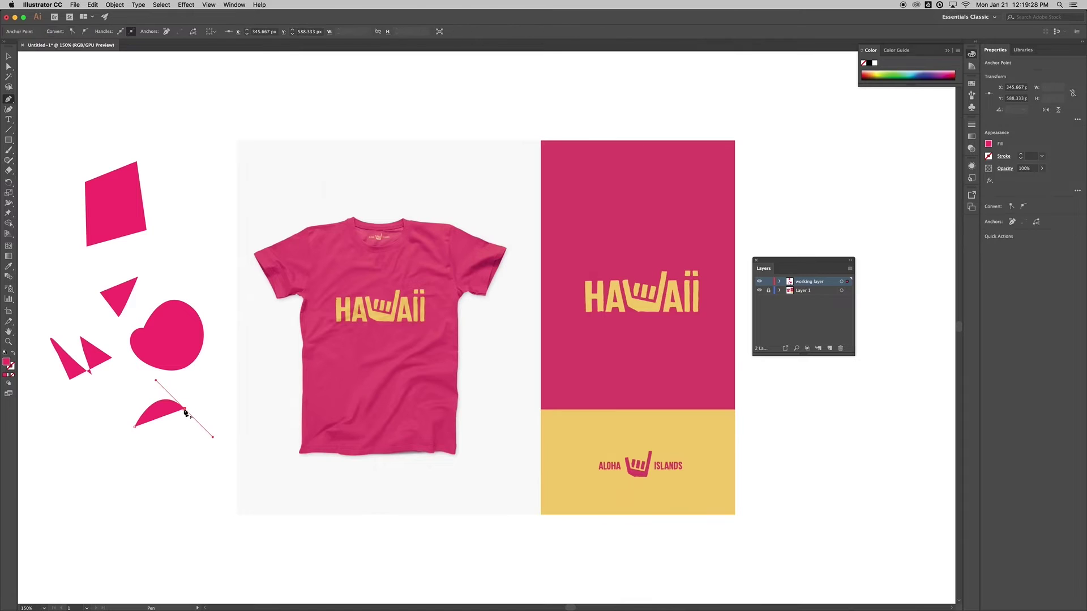
left_click(184, 408, "alt")
left_click(156, 454)
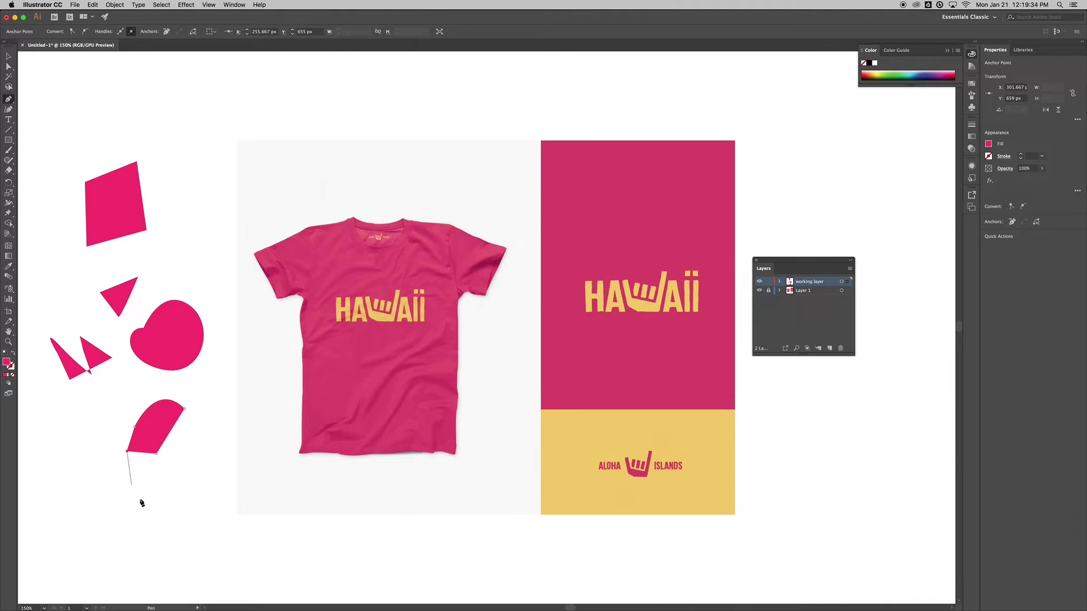
left_click_drag(142, 488, 165, 502)
left_click(180, 470)
left_click(197, 499)
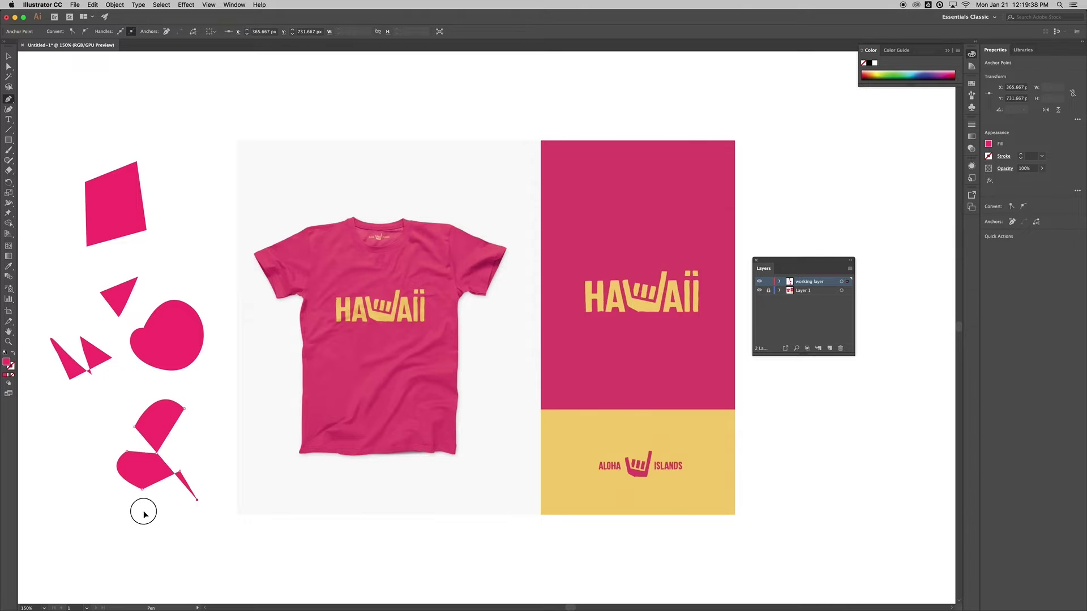
left_click(143, 510)
Select all the practice shapes beside the mockup and delete them.
key("v")
left_click_drag(25, 113, 222, 554)
key("Delete")
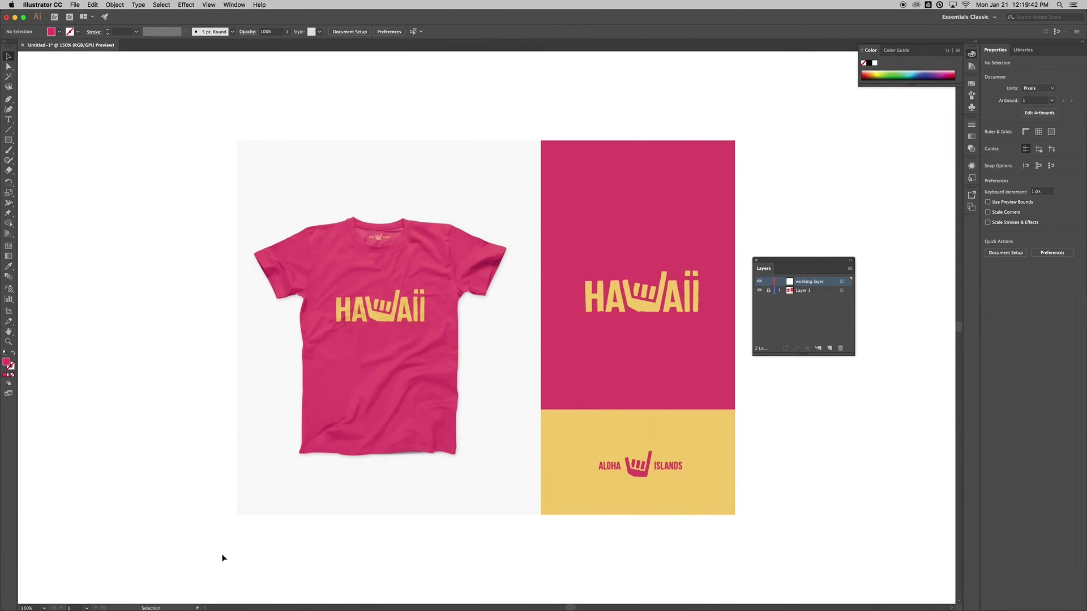
Start a Pen tool path along the outer edge of the hand-shaped W's tallest finger, curving into its base in the flat HAWAII logo.
key("super+equal")
key("super+equal")
left_click_drag(357, 378, 342, 390)
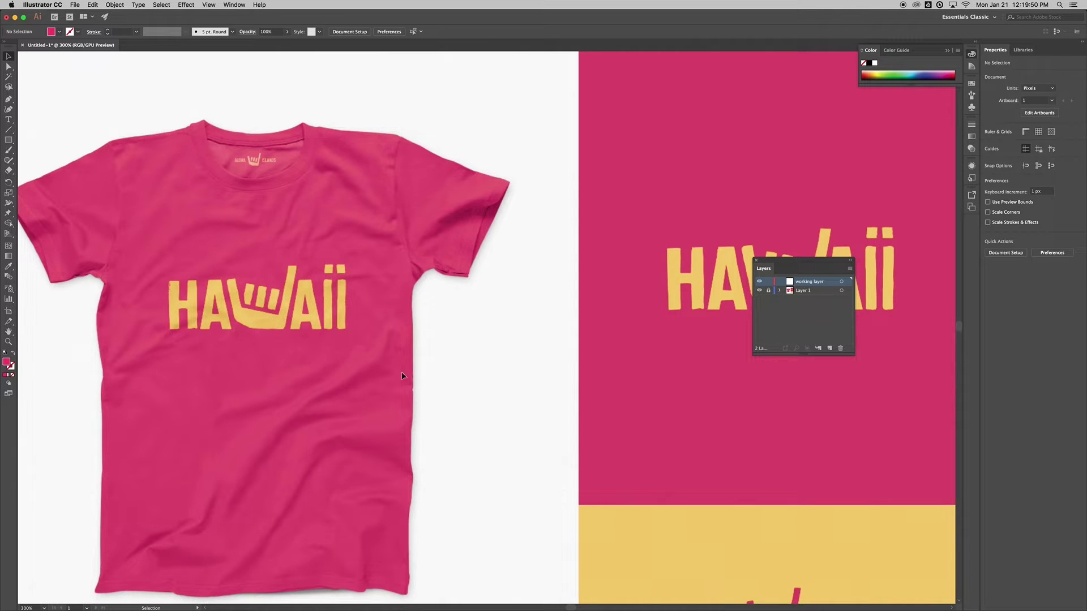
left_click_drag(592, 378, 355, 381)
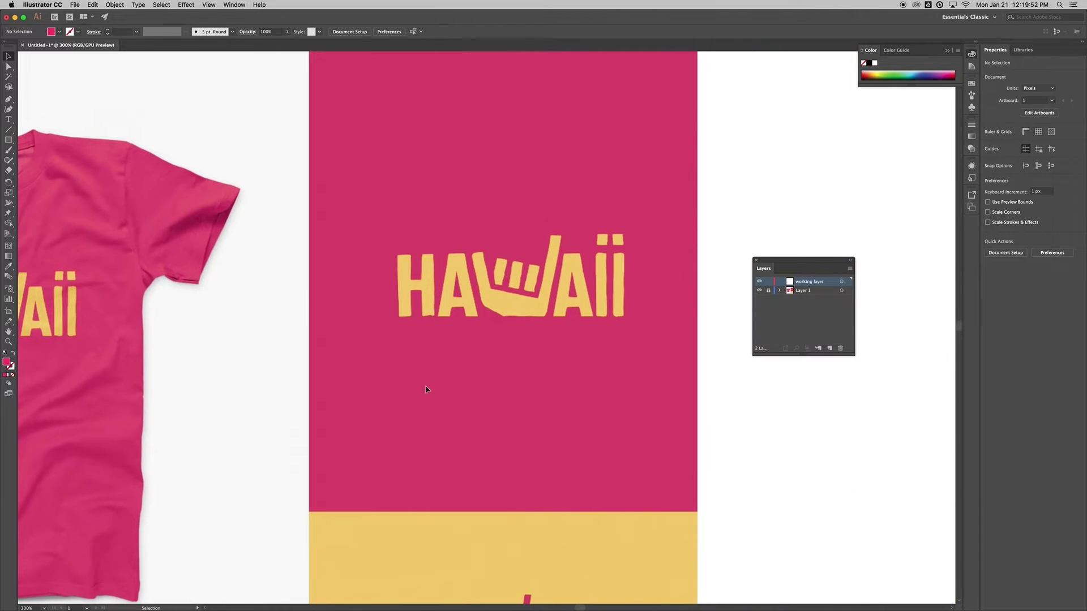
left_click_drag(487, 384, 435, 377)
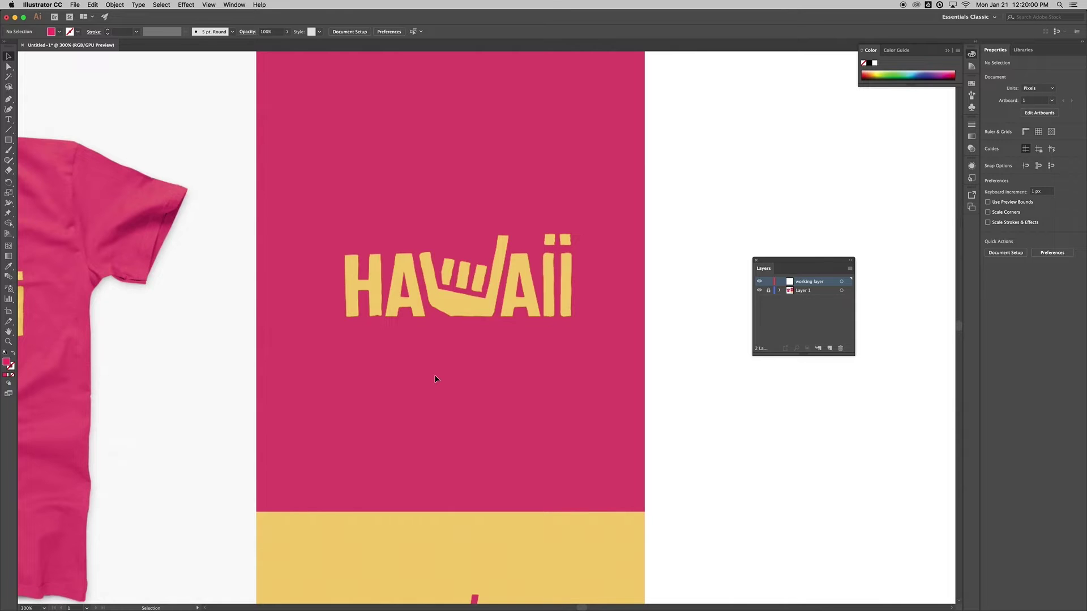
scroll(491, 330, "up", 1)
left_click_drag(454, 284, 467, 356)
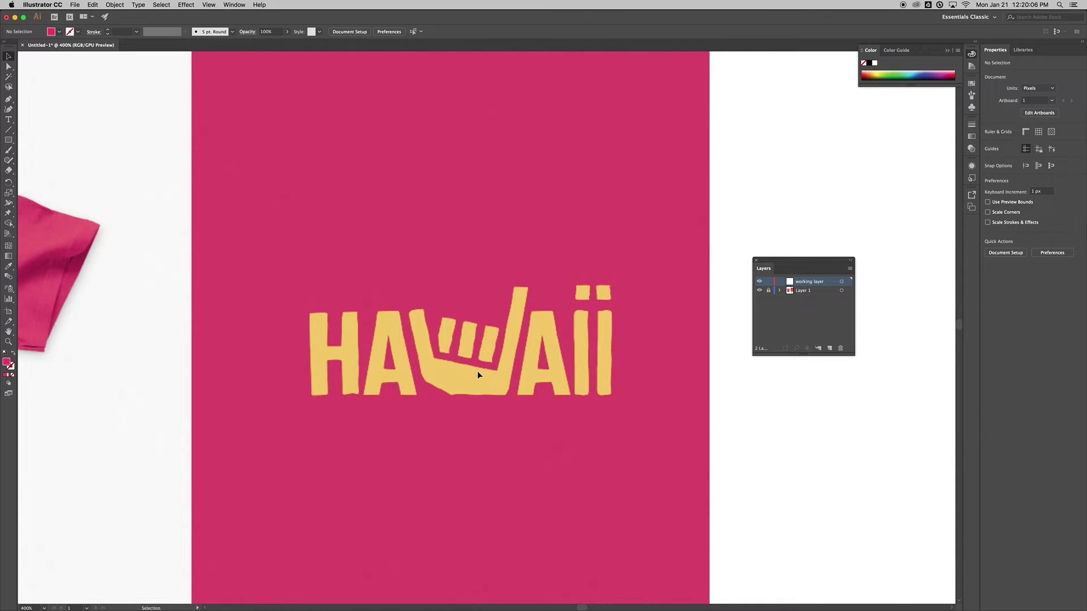
left_click_drag(520, 390, 505, 335)
key("super+equal")
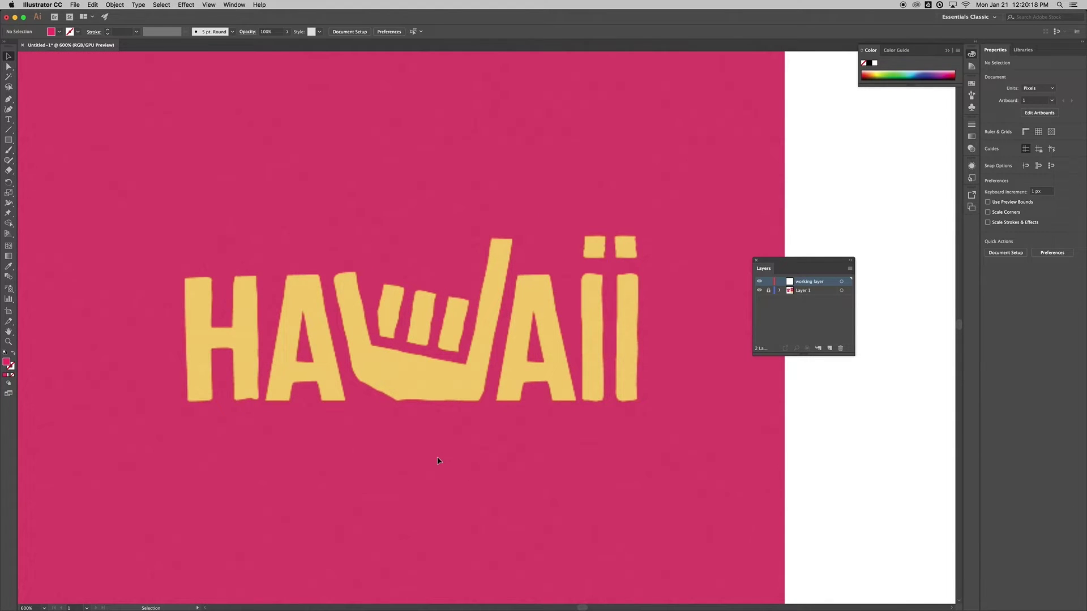
key("p")
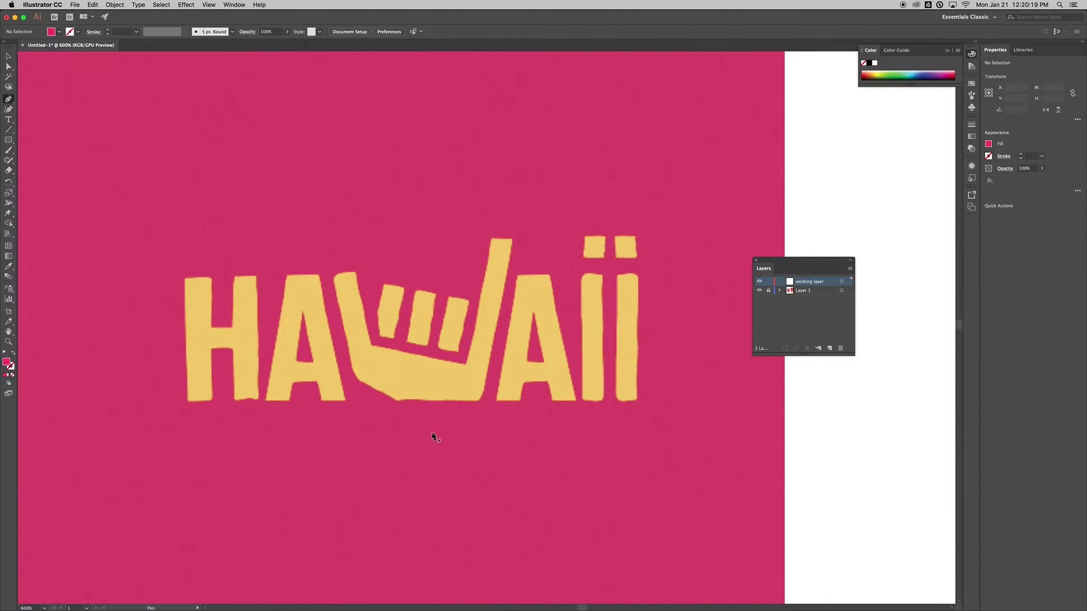
left_click(512, 241)
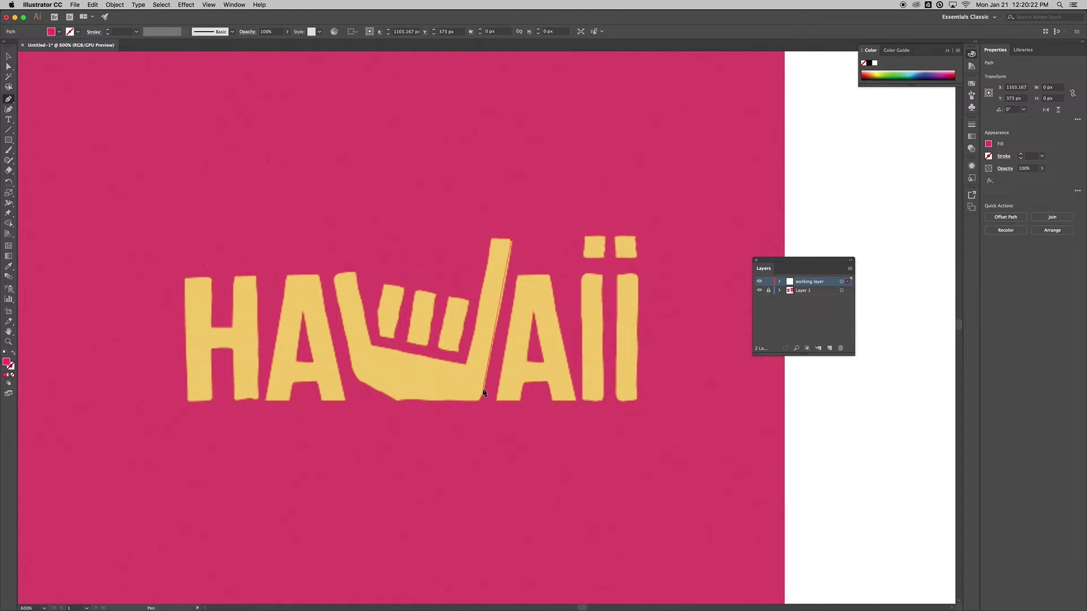
left_click(483, 389)
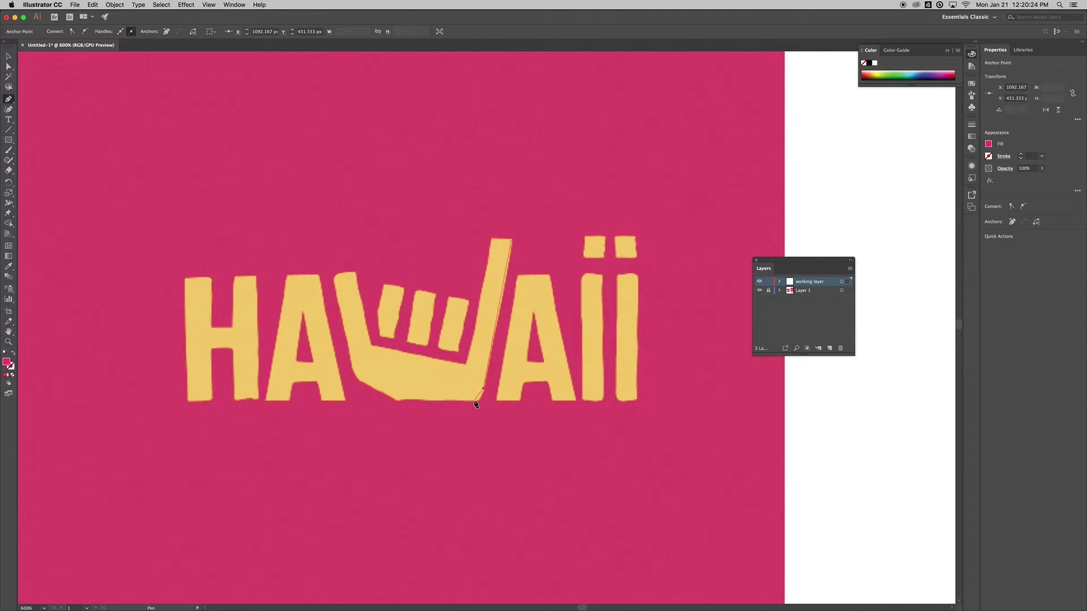
left_click(473, 403)
left_click_drag(473, 403, 459, 403)
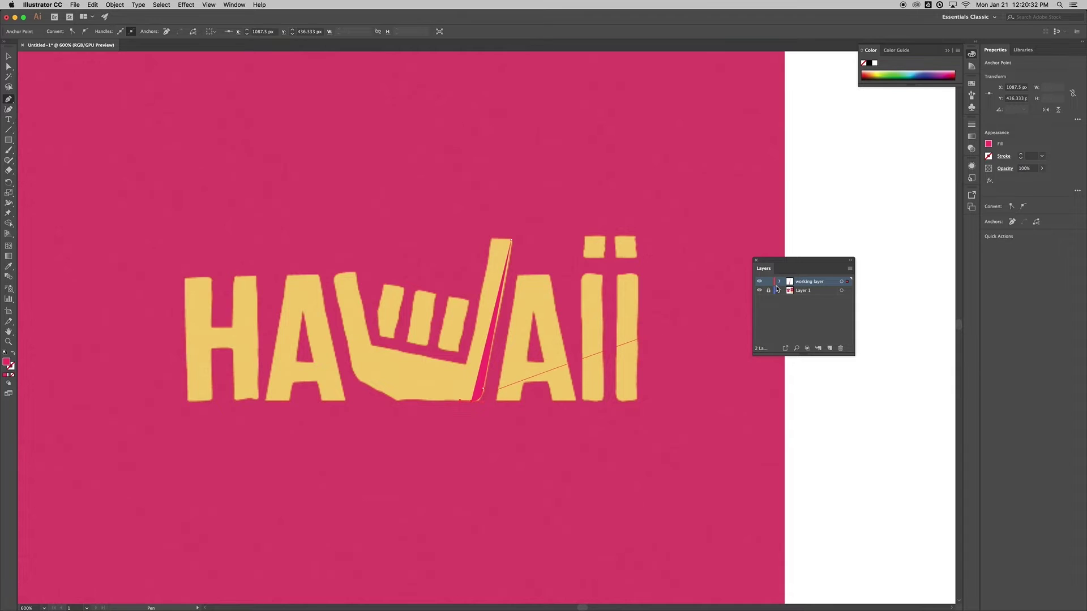
Change the working layer's color to Cyan in its layer options.
double_click(831, 285)
left_click_drag(134, 61, 506, 108)
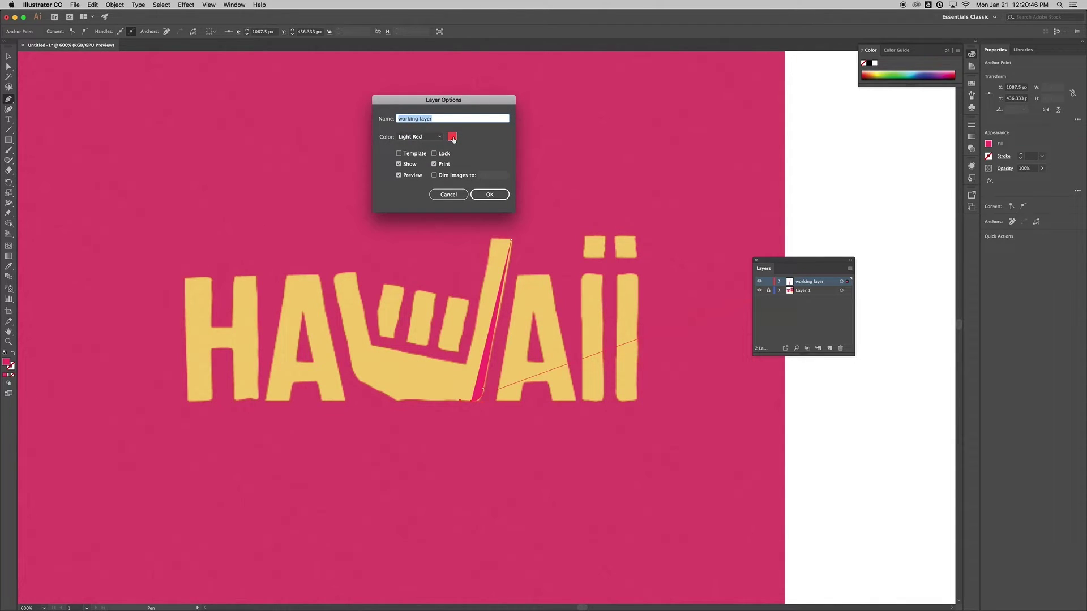
left_click(433, 137)
left_click(427, 179)
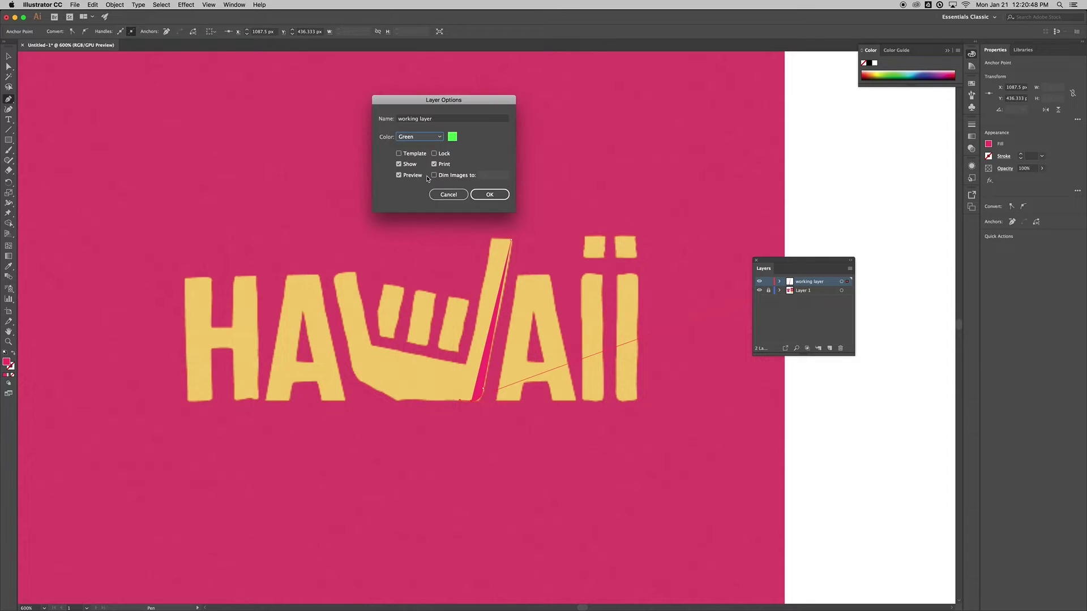
left_click(438, 137)
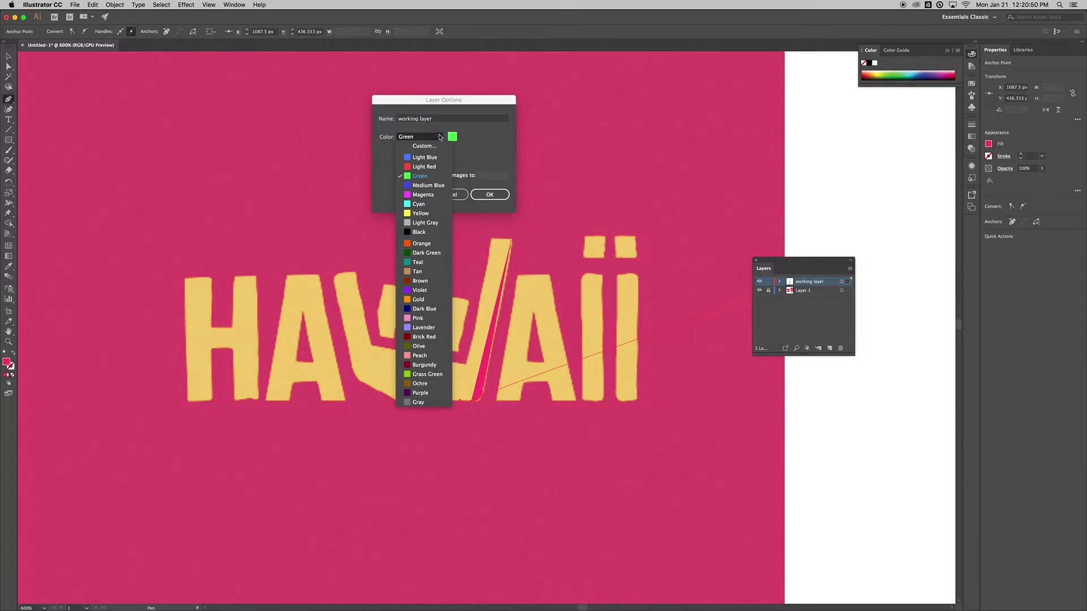
left_click(419, 204)
left_click(488, 195)
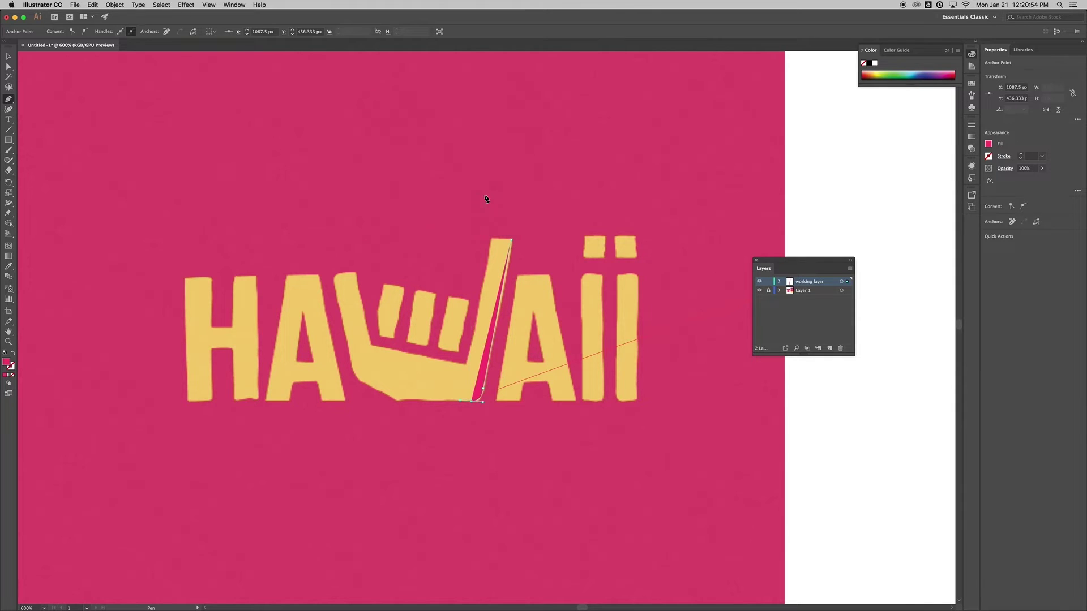
Finish the hand outline of the W along its base and trace the short finger nearest its tallest finger as a closed path.
left_click(424, 401)
left_click(402, 400)
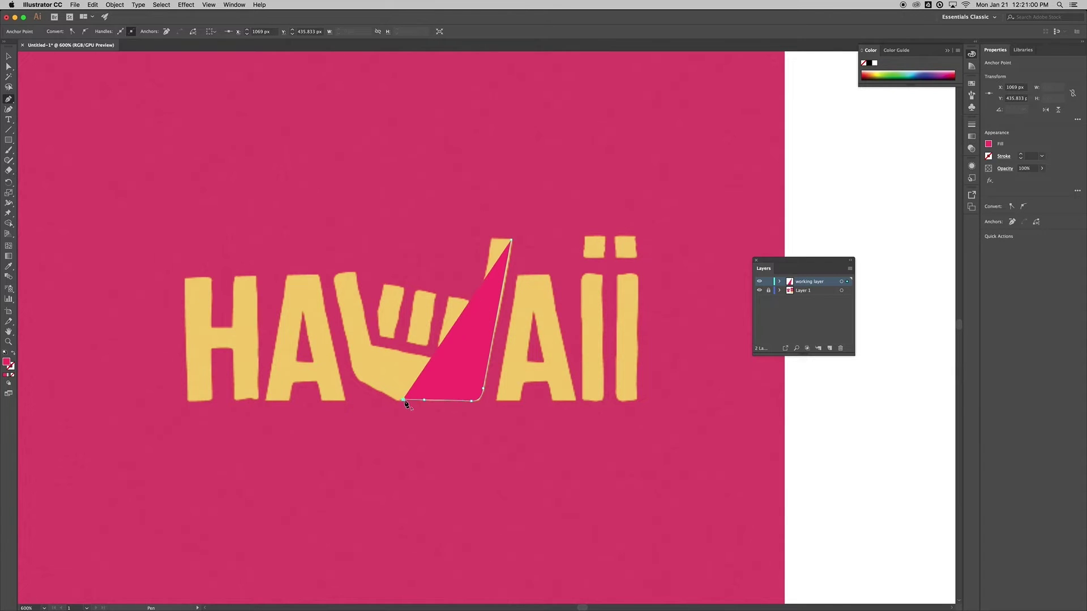
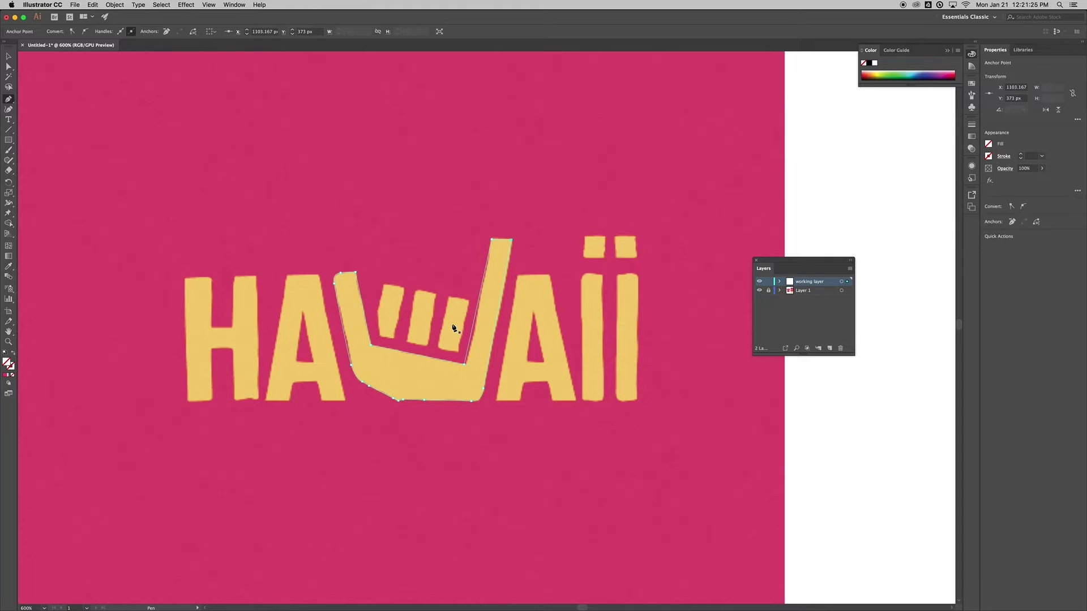
left_click(448, 298)
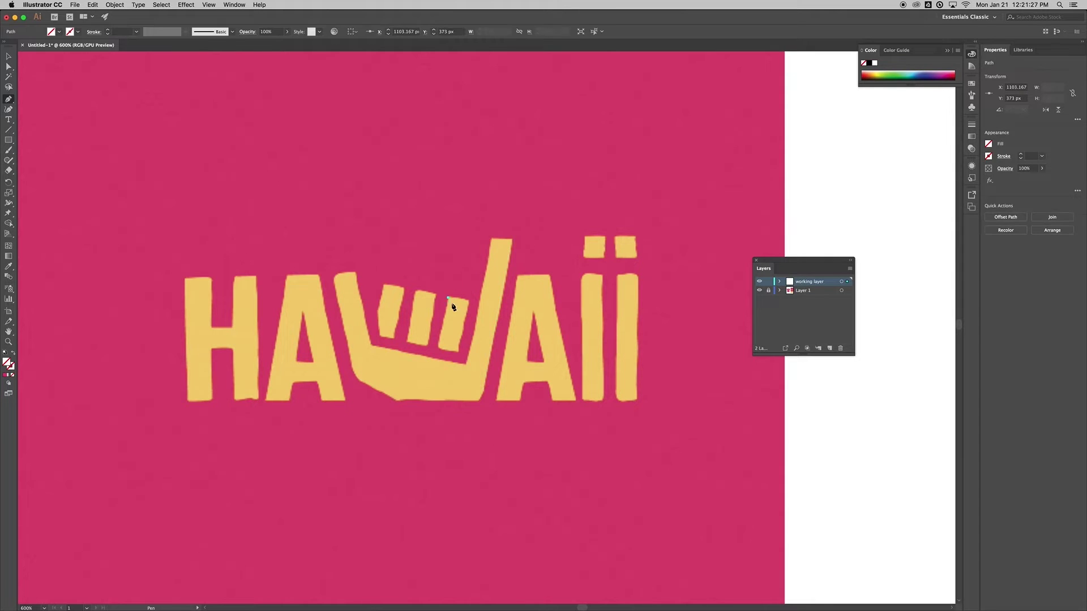
left_click_drag(469, 301, 476, 309)
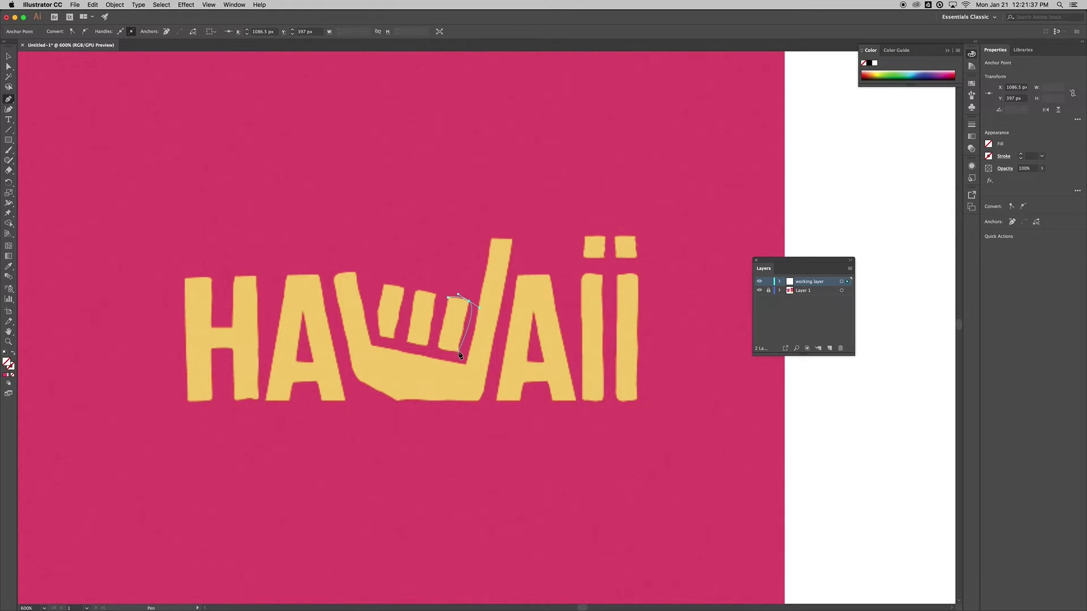
left_click(469, 302)
left_click(458, 352)
mouse_move(445, 354)
left_mouse_down()
mouse_move(423, 339)
mouse_move(438, 346)
left_mouse_up()
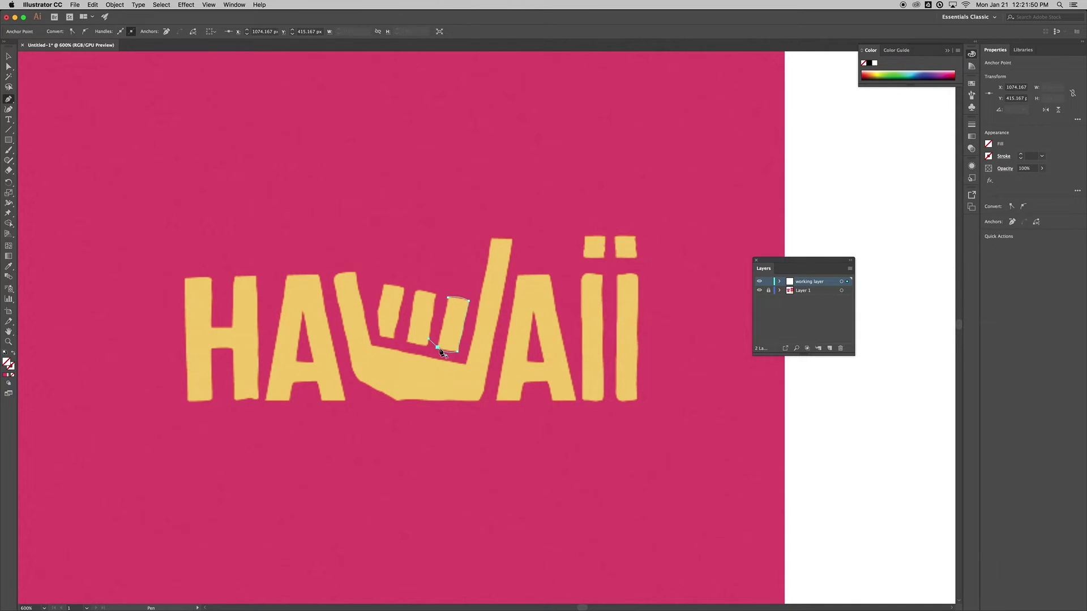
left_click(448, 299)
Trace the middle short finger of the hand as a closed path with a curved upper corner.
left_click(415, 292)
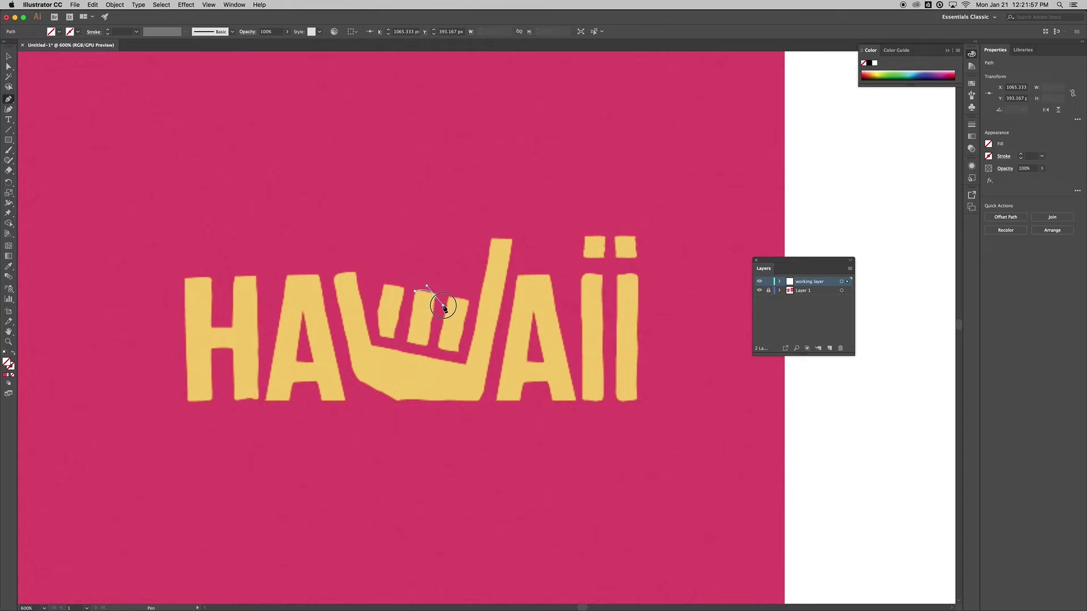
left_click_drag(433, 295, 440, 303)
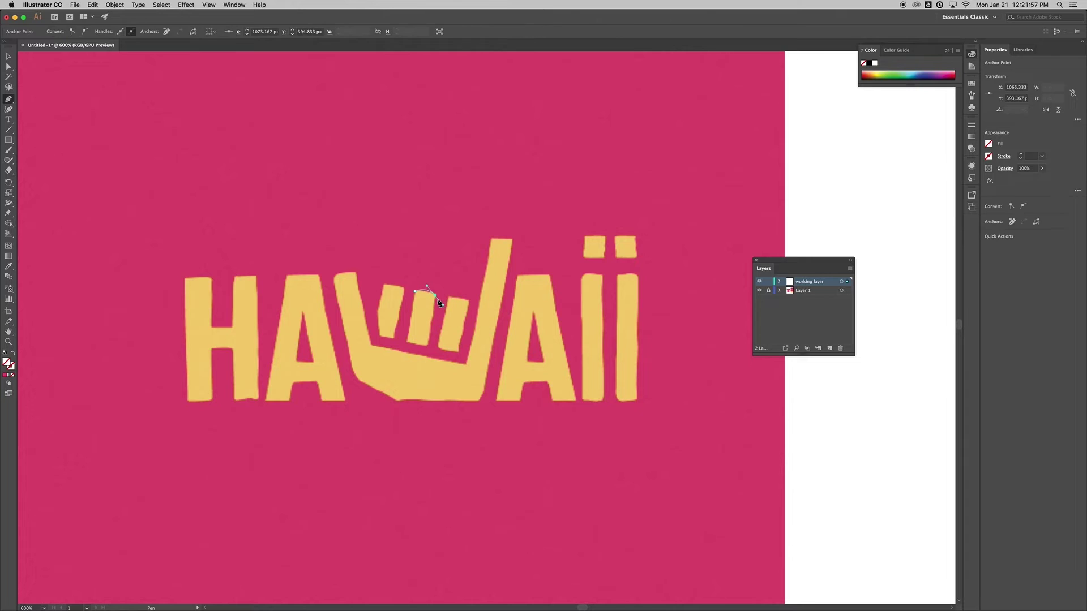
left_click(426, 346)
left_click(403, 338)
left_click(416, 293)
Trace the short finger farthest from the tallest one as a closed path, following its slightly bent outer edge.
left_click(384, 287)
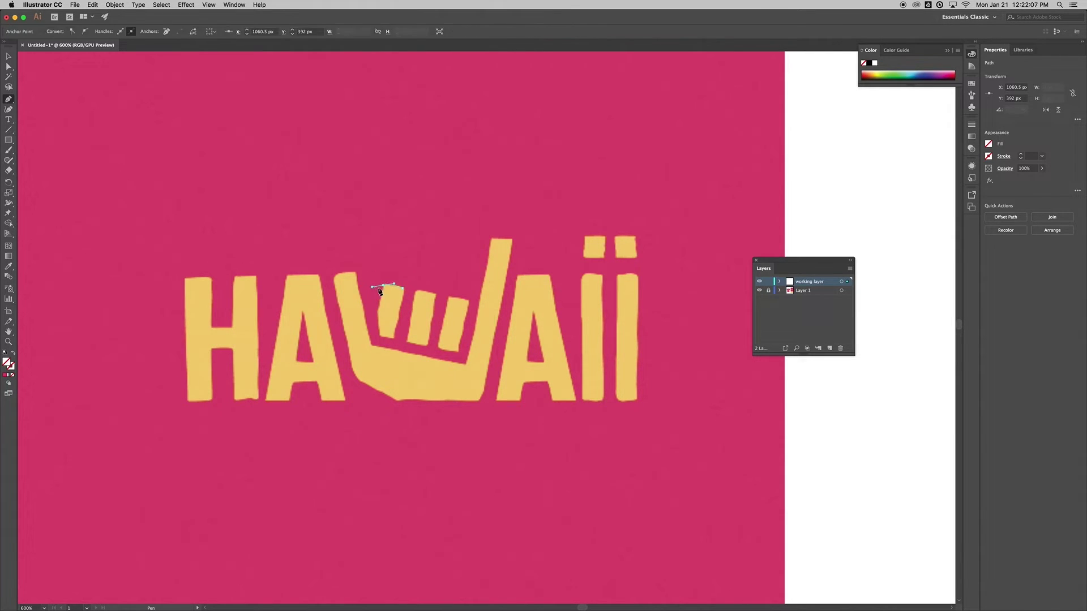
left_click(377, 312)
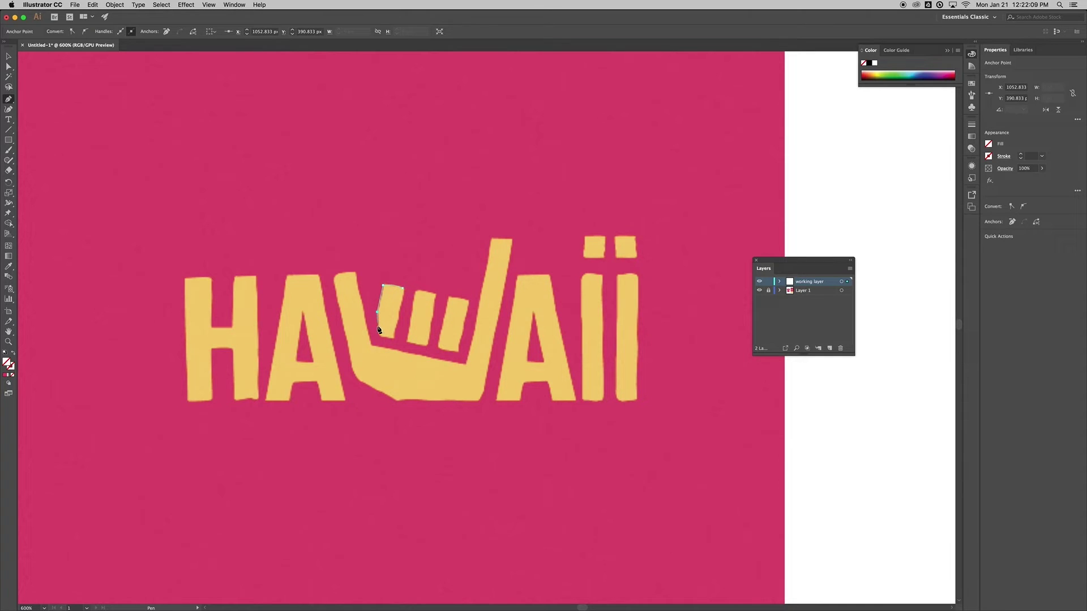
left_click(381, 336)
left_click_drag(390, 338, 398, 340)
left_click(401, 289)
Select the hand outline and the three short finger paths and group them.
key("v")
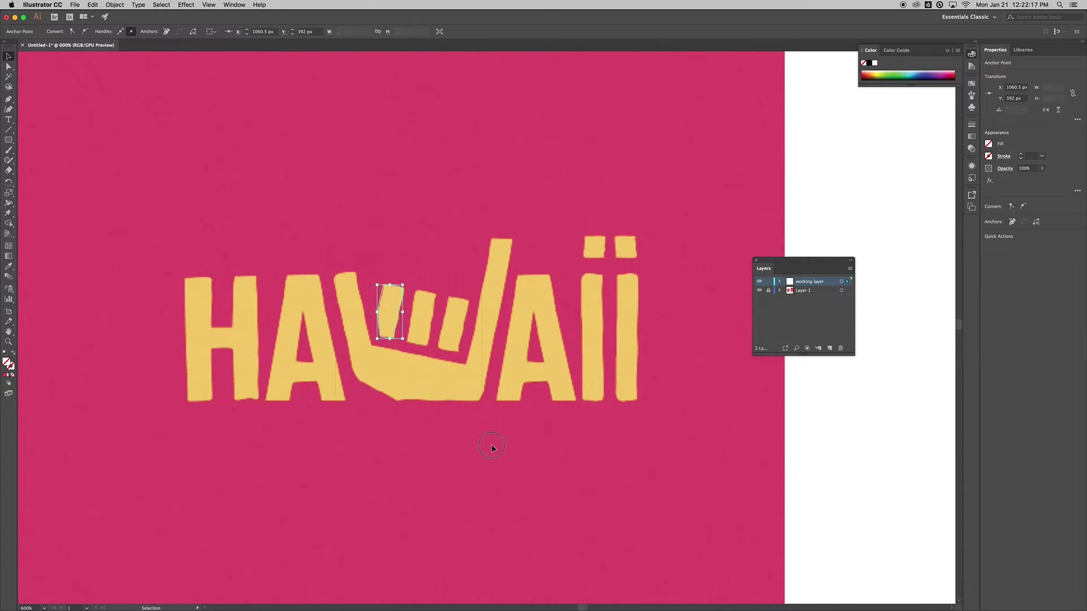
key("super+alt+[")
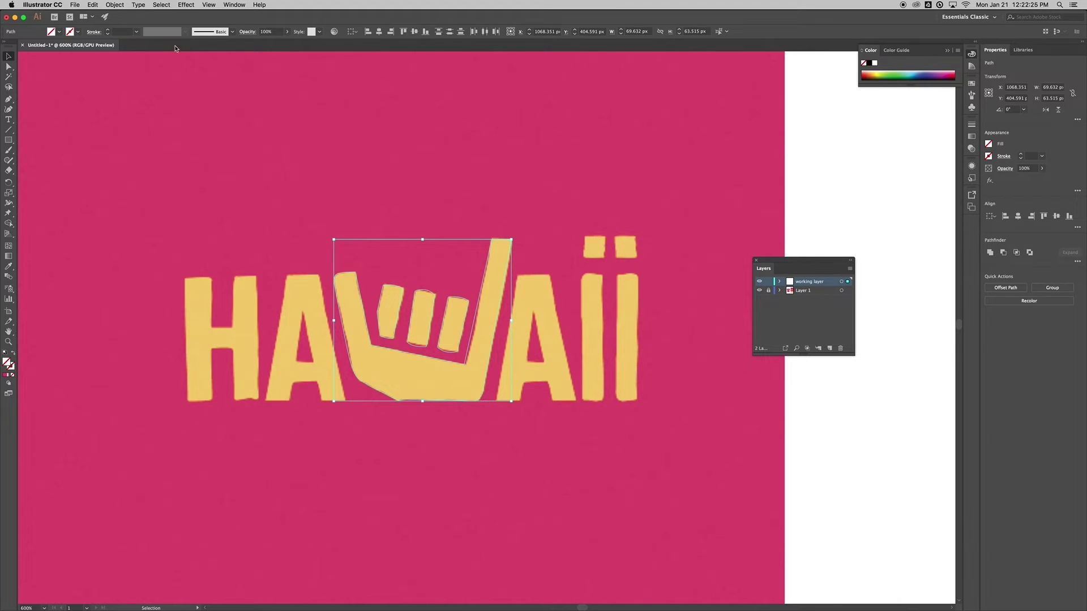
left_click(107, 7)
left_click(122, 36)
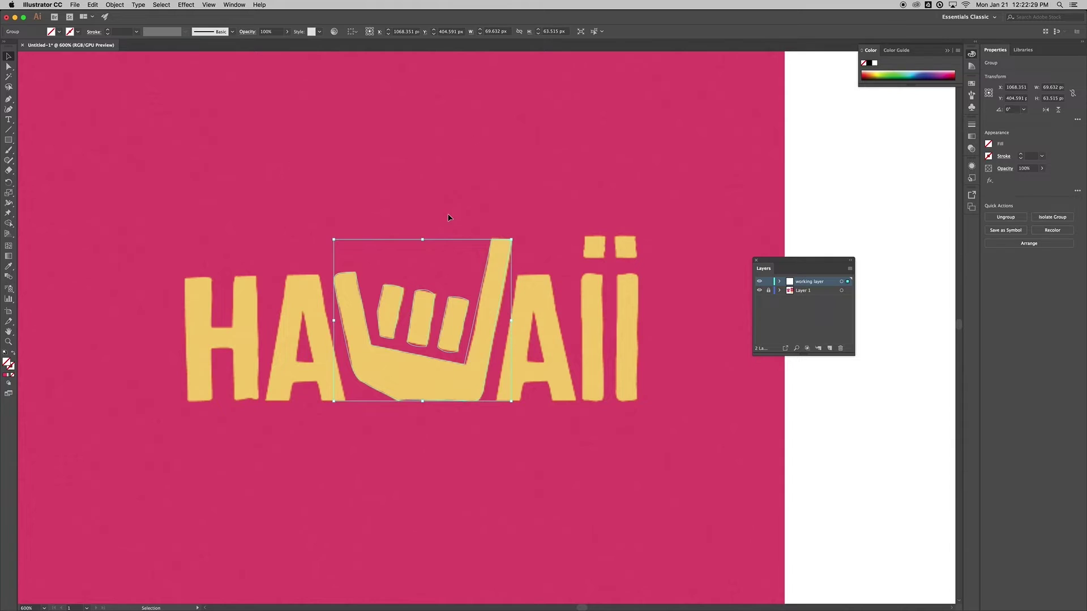
Move the grouped hand tracing off the mockup onto the blank canvas beside it.
key("super+minus")
left_click_drag(510, 250, 345, 218)
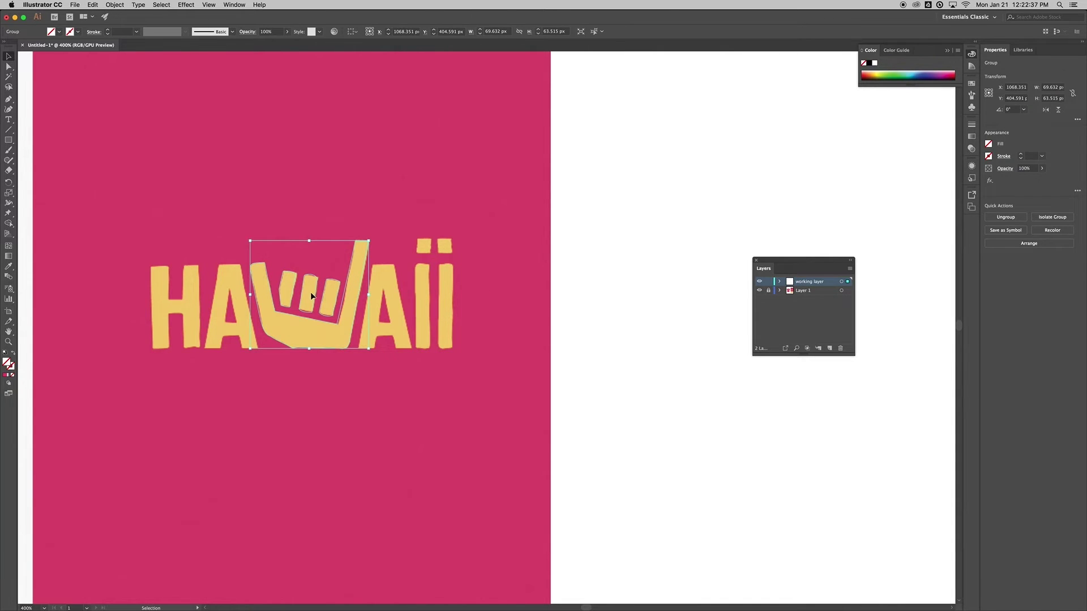
key("super+shift+a")
key("shift+b")
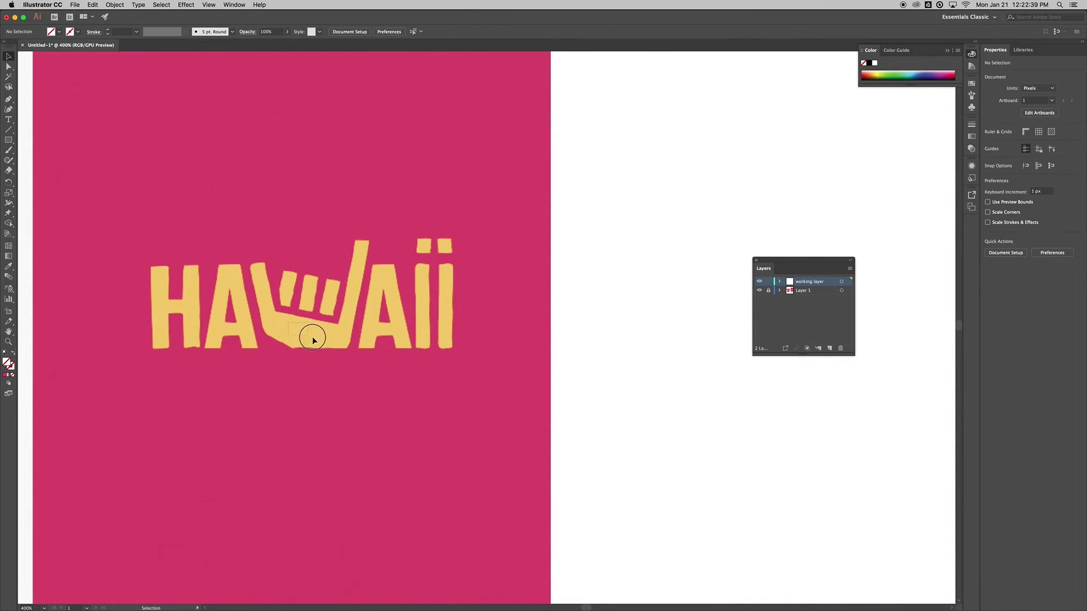
key("v")
left_click(313, 280)
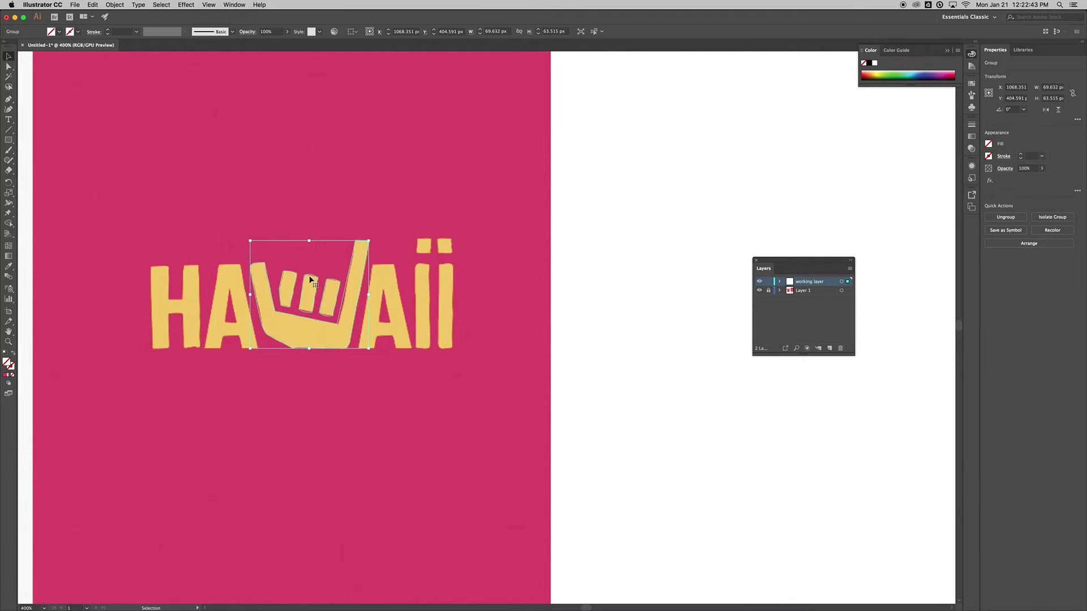
left_click_drag(310, 277, 639, 295)
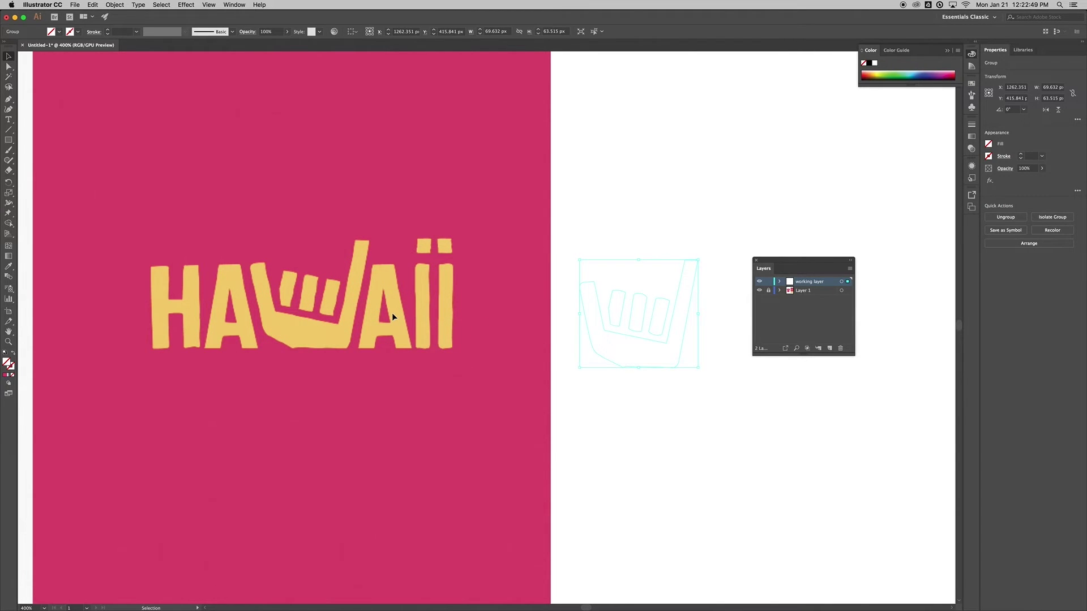
Use the Eyedropper to try the mockup's pink on the hand group, and fill it with the yellow sampled from the lettering.
key("i")
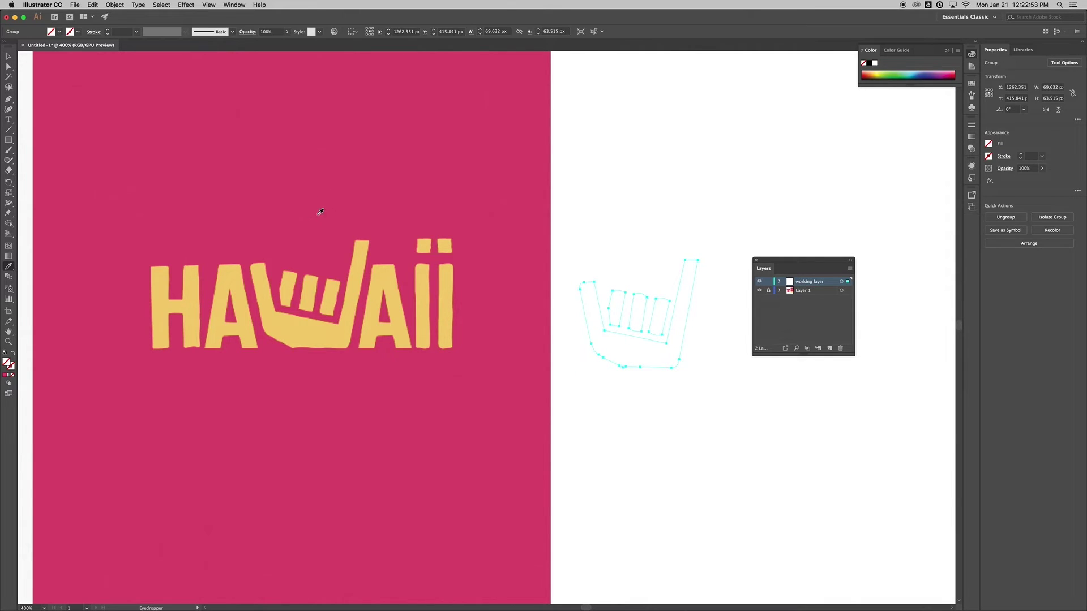
left_click(459, 207)
left_click(607, 203)
left_click(510, 338)
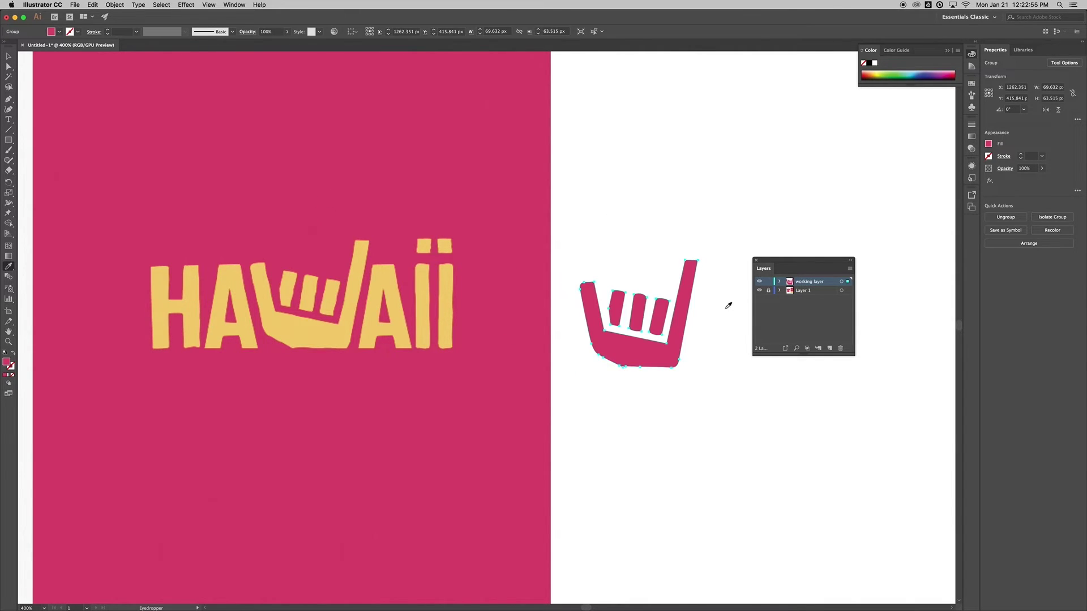
left_click(439, 329)
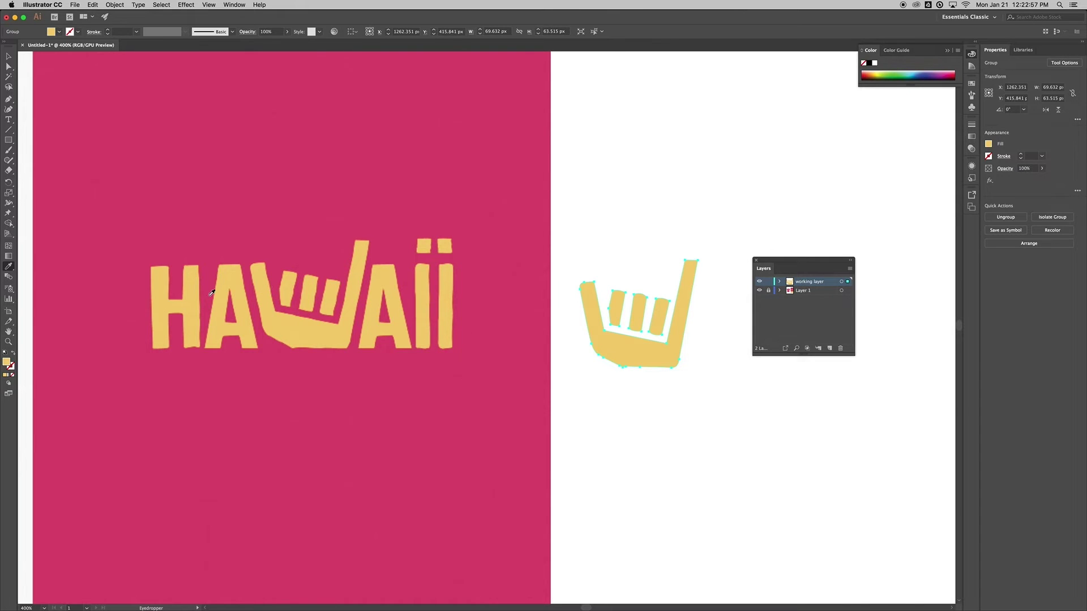
left_click(189, 264)
left_click(190, 282)
left_click(299, 249)
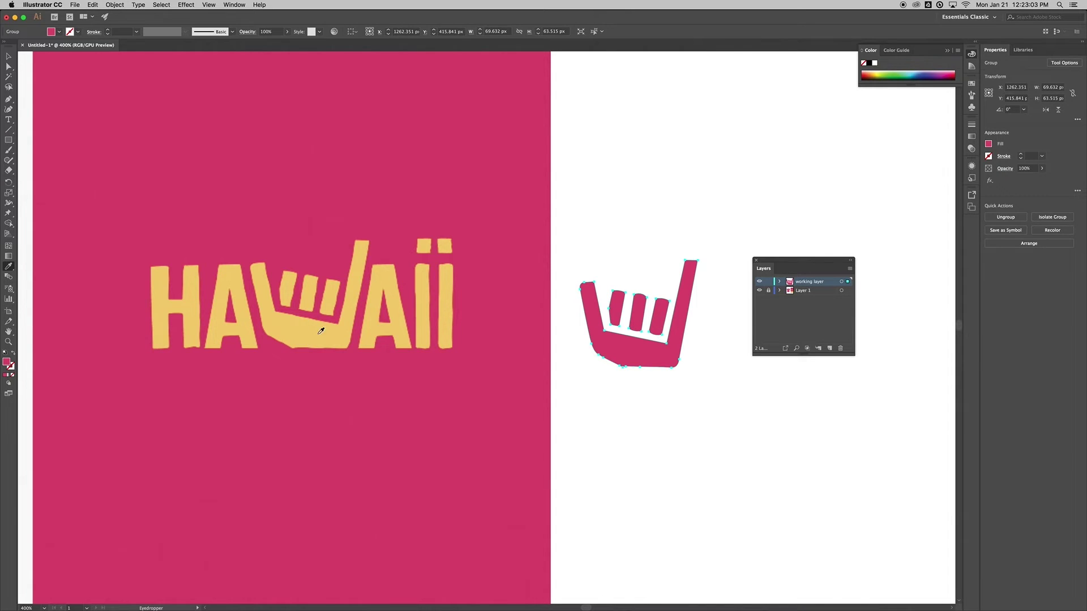
left_click(291, 335)
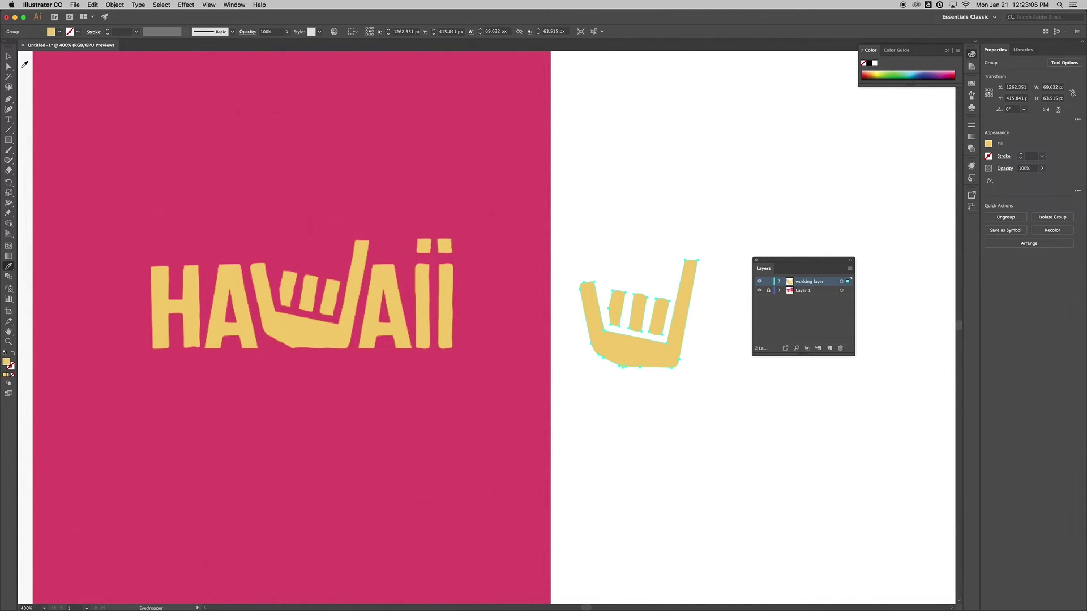
Move the yellow hand higher on the blank canvas, farther from the mockup, and shift the Layers panel clear of it.
key("v")
left_click(72, 7)
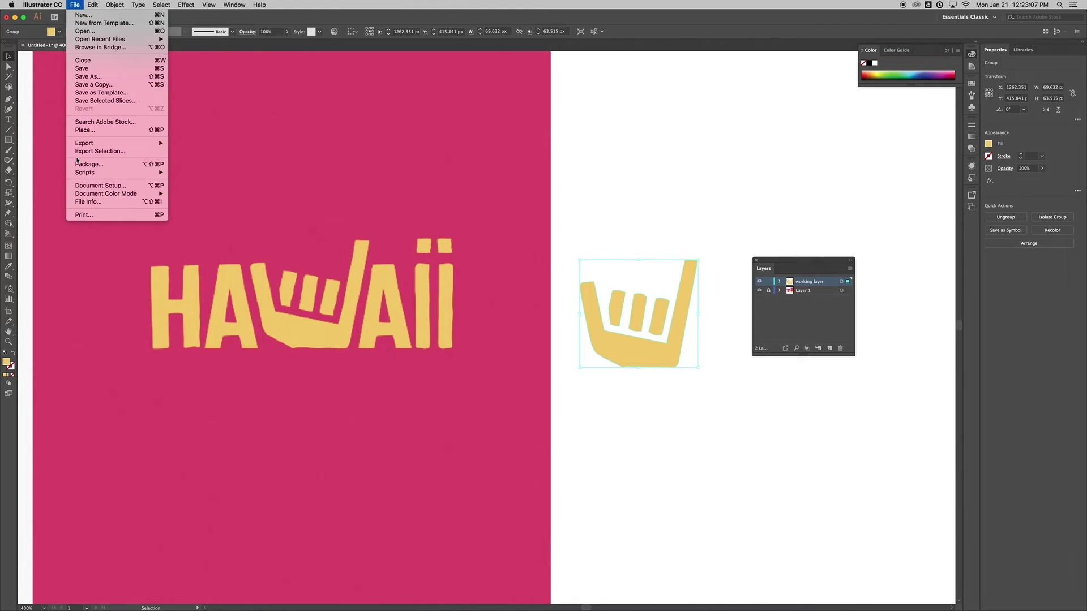
mouse_move(107, 196)
left_click(72, 5)
left_click_drag(604, 330, 687, 199)
left_click_drag(778, 259, 819, 290)
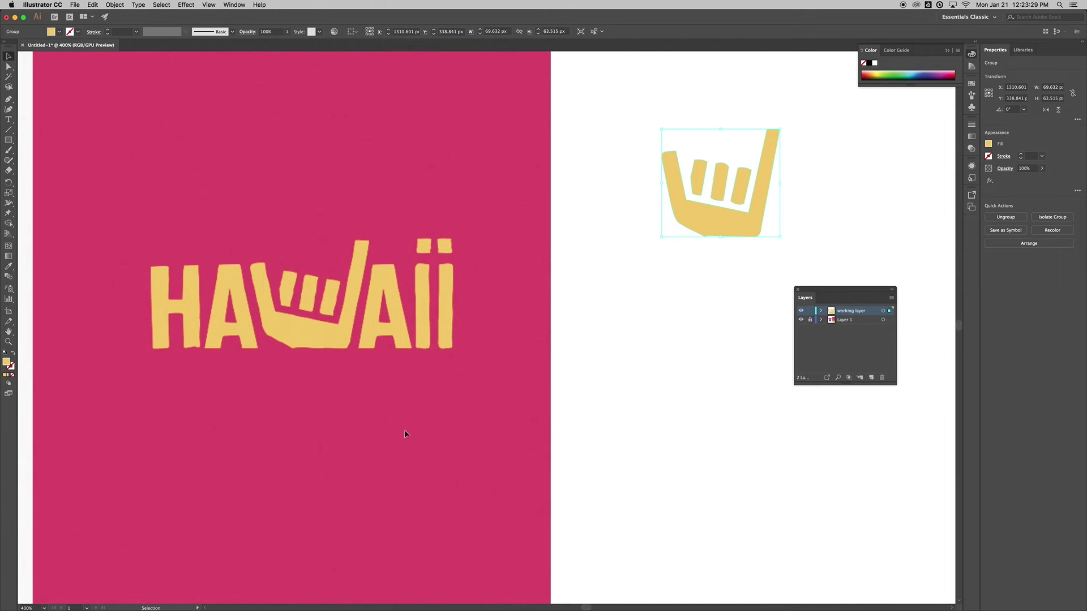
Place a text object above the mockup's H and set its font to Myriad Pro Bold Condensed.
left_click(8, 120)
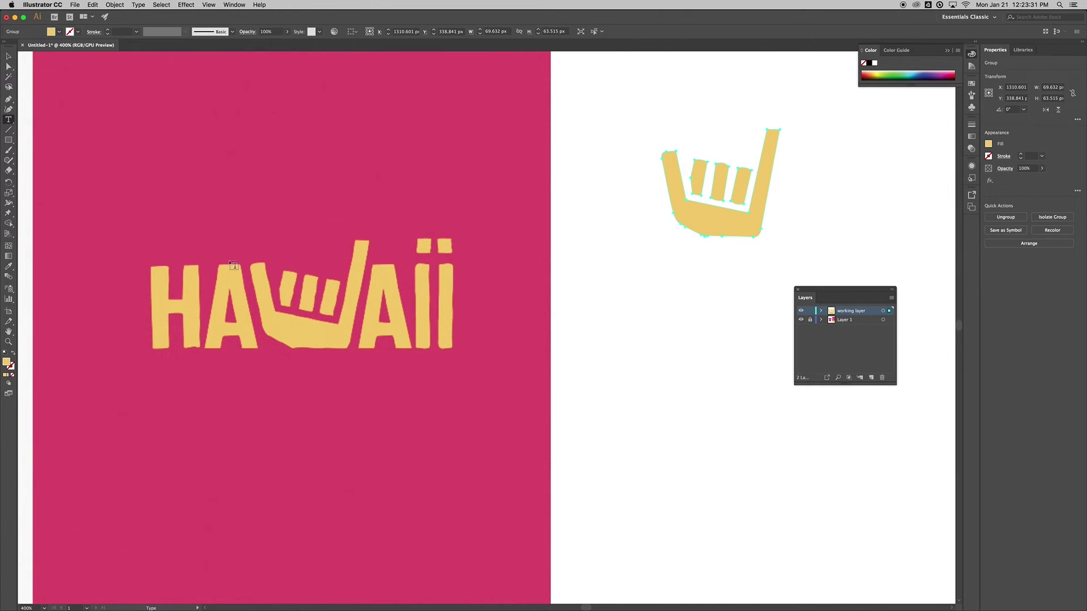
left_click(152, 198)
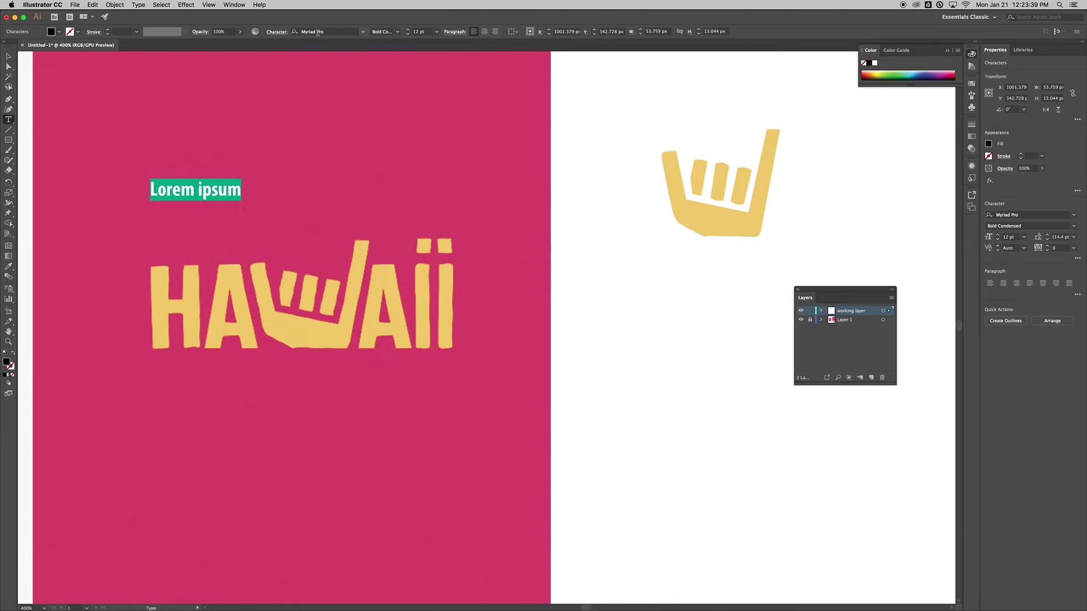
left_click(363, 32)
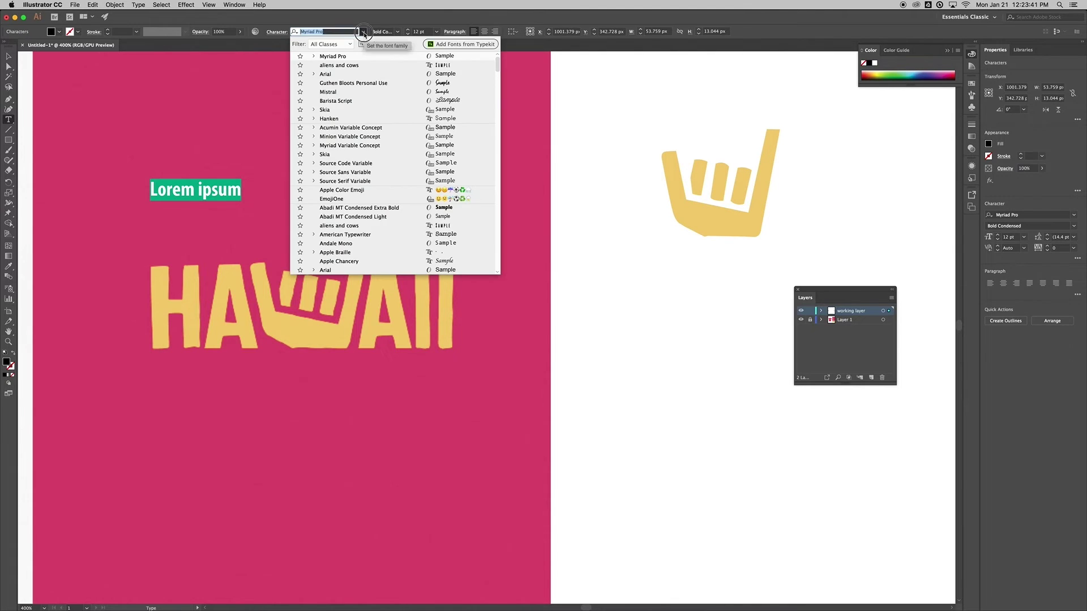
left_click(354, 57)
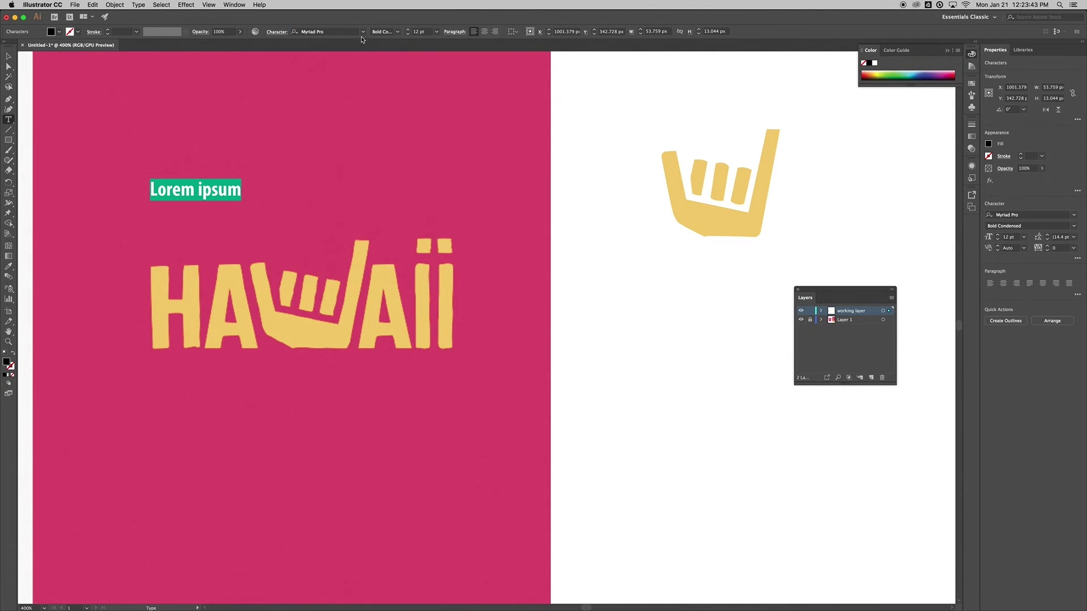
left_click(396, 32)
left_click(405, 60)
Replace the placeholder text with the letter H.
left_click(195, 186)
left_click_drag(194, 187, 257, 189)
type("H")
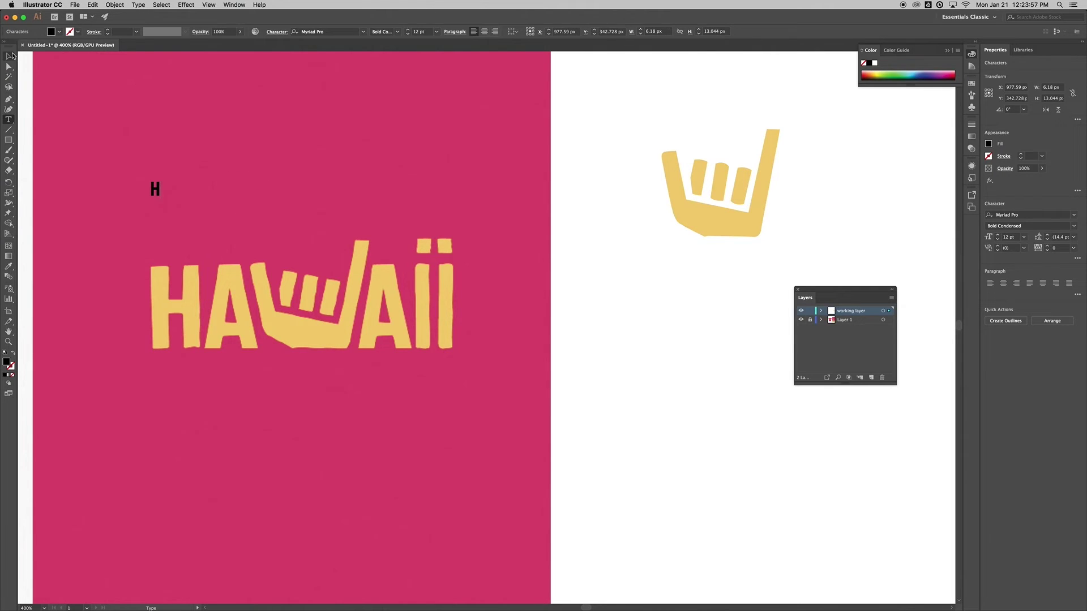
Scale the letter H to about 74 pt and position it over the mockup's H.
left_click(12, 54)
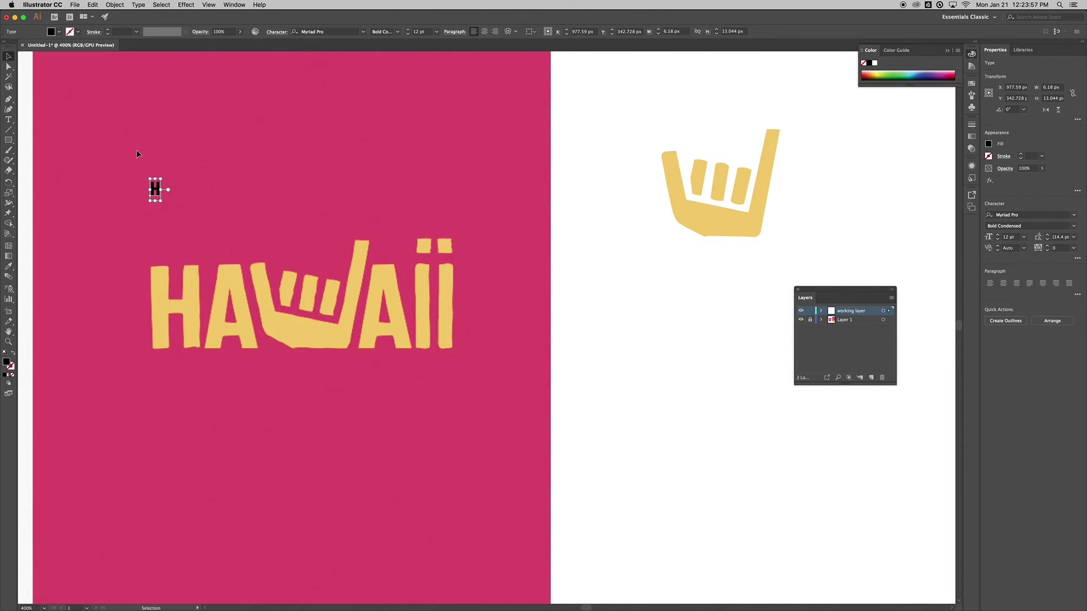
left_click(161, 203)
double_click(164, 206)
left_click_drag(164, 207, 286, 339)
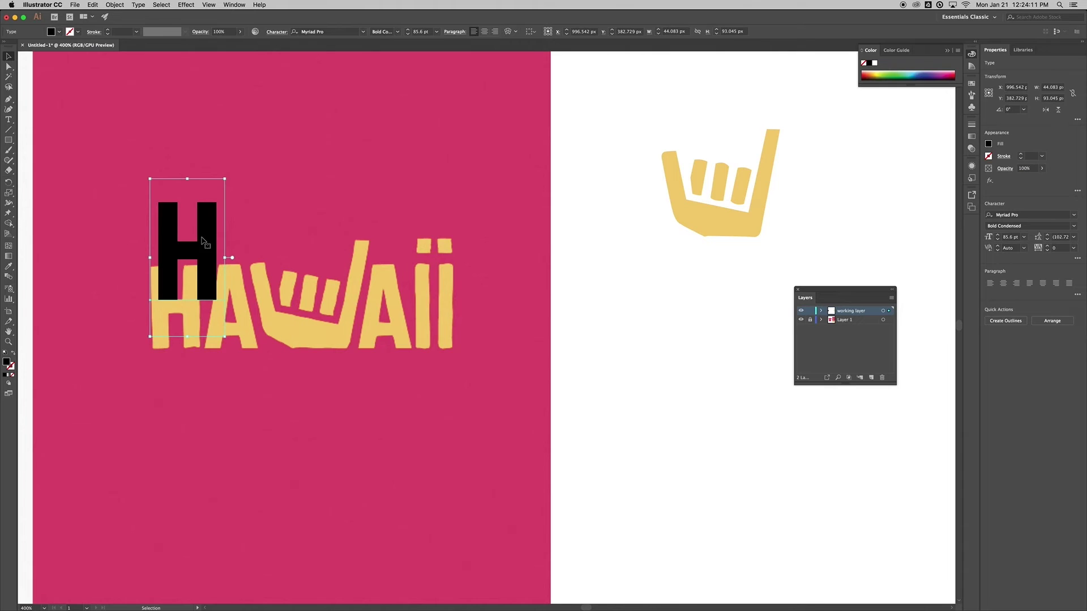
left_click_drag(204, 242, 191, 294)
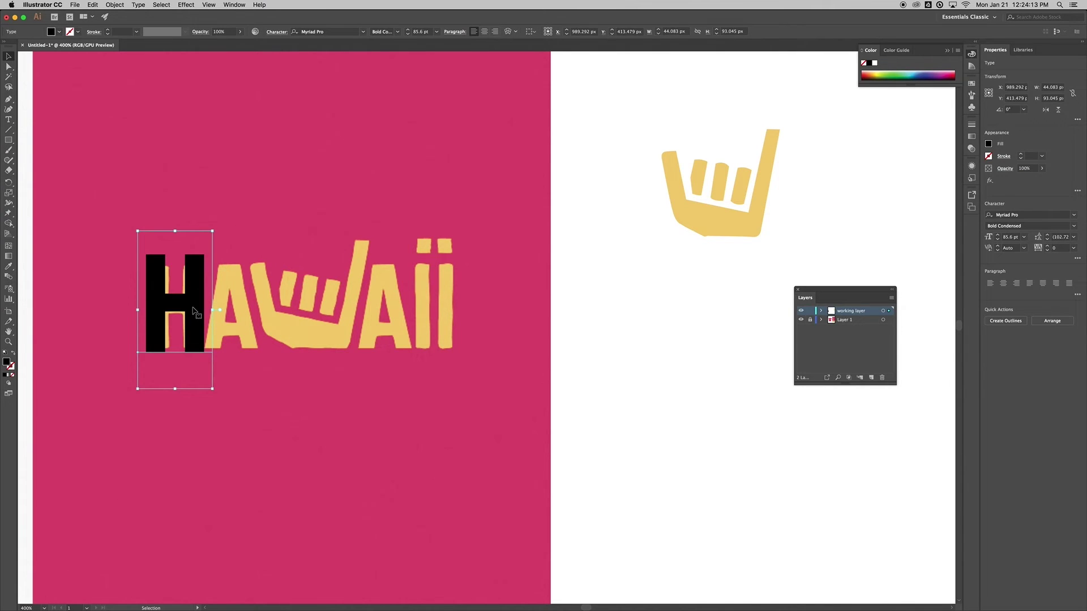
left_click_drag(213, 390, 203, 368)
left_click_drag(190, 317, 194, 329)
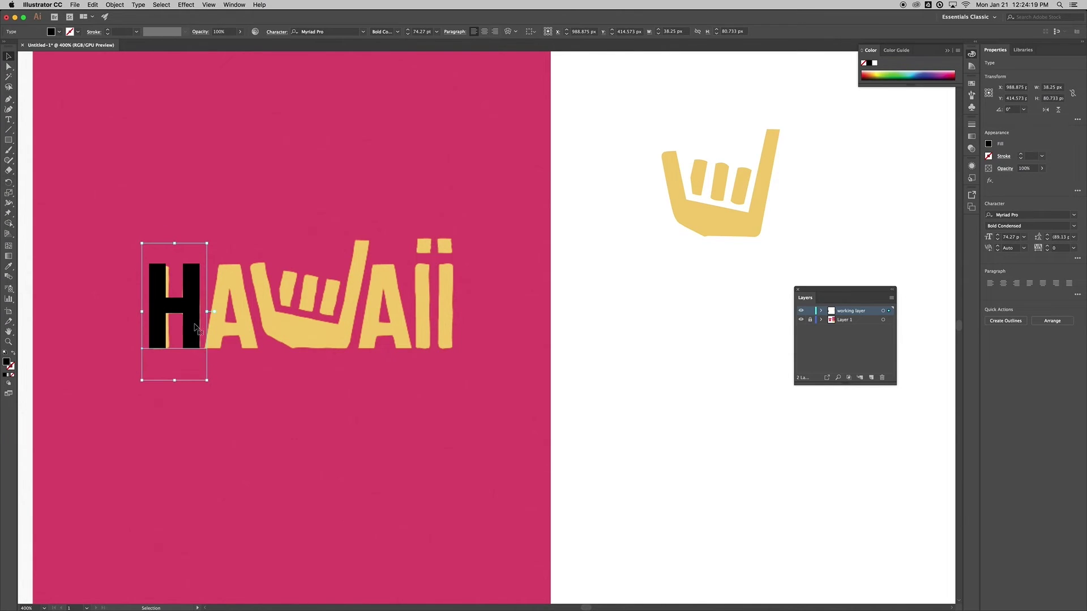
Duplicate the H over both A's of the mockup and change the copy beside the original to A.
left_click_drag(187, 312, 384, 307)
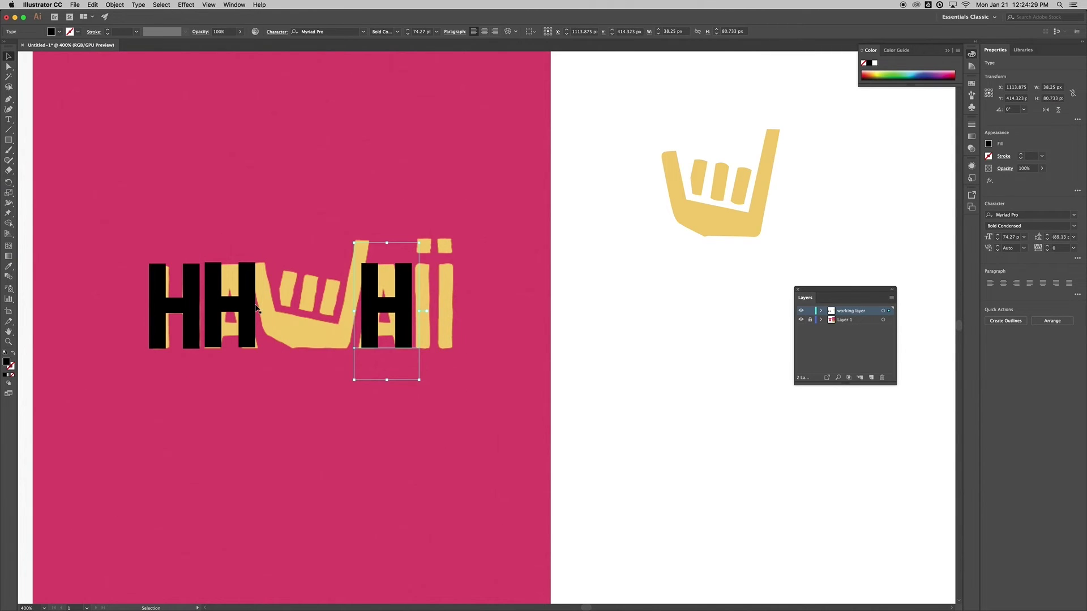
double_click(233, 305)
double_click(234, 306)
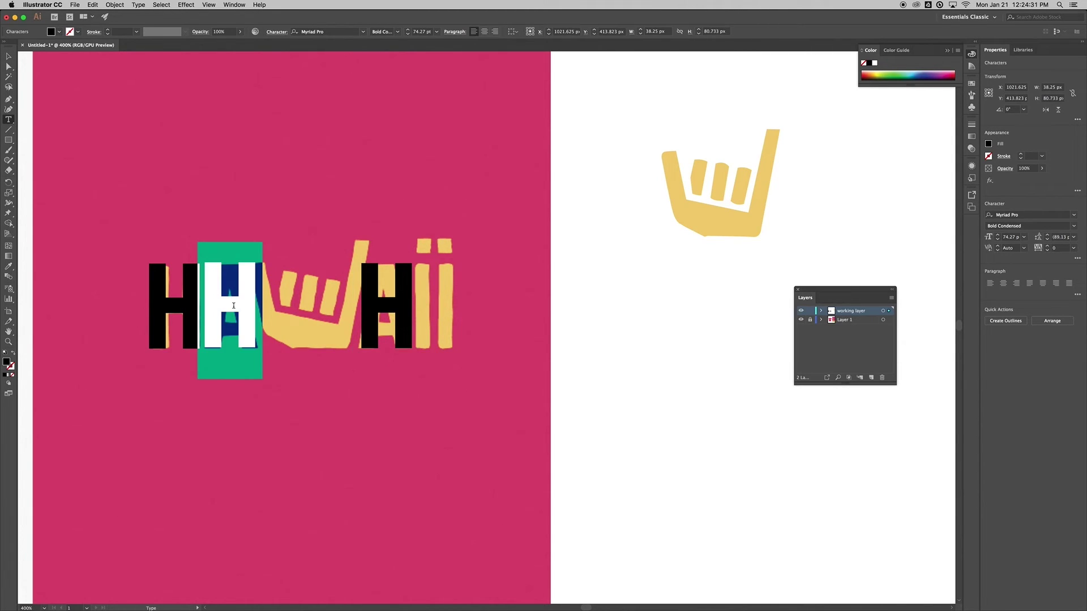
type("A")
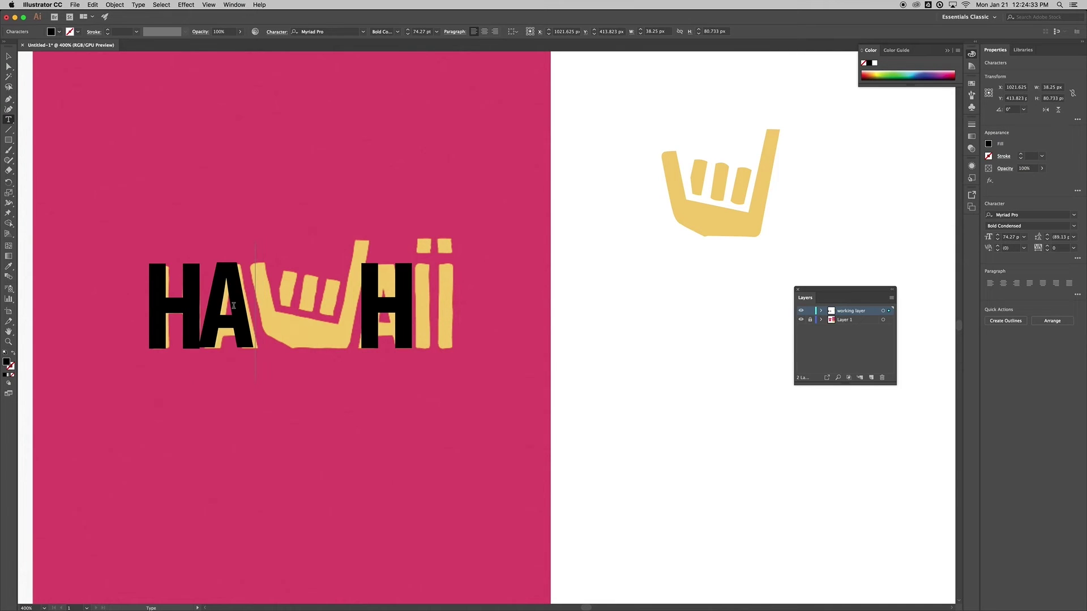
Change the remaining H over the mockup's second A to the letter A.
double_click(367, 304)
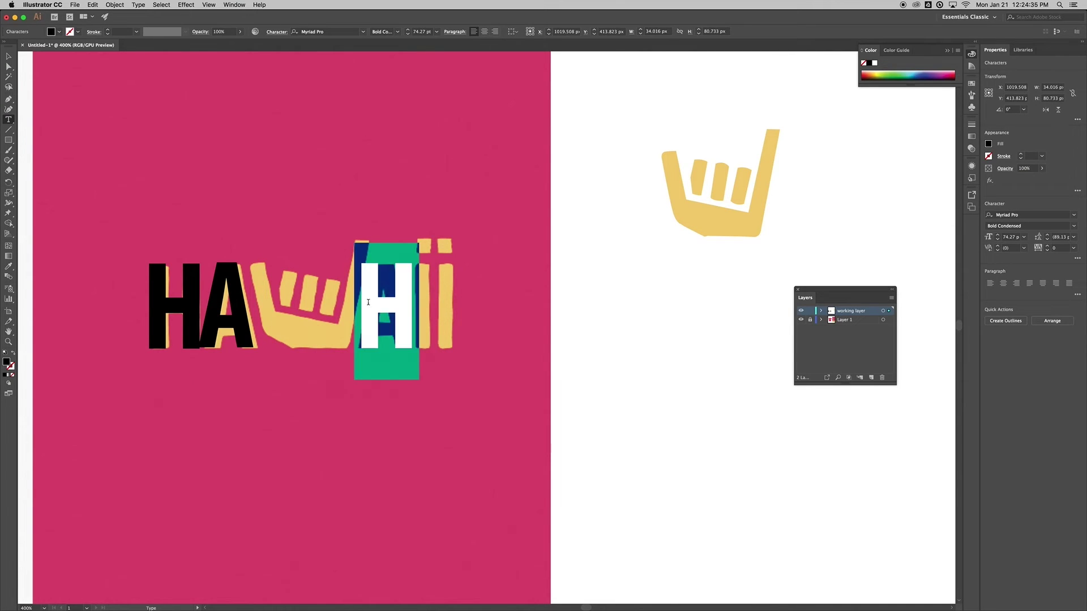
type("A")
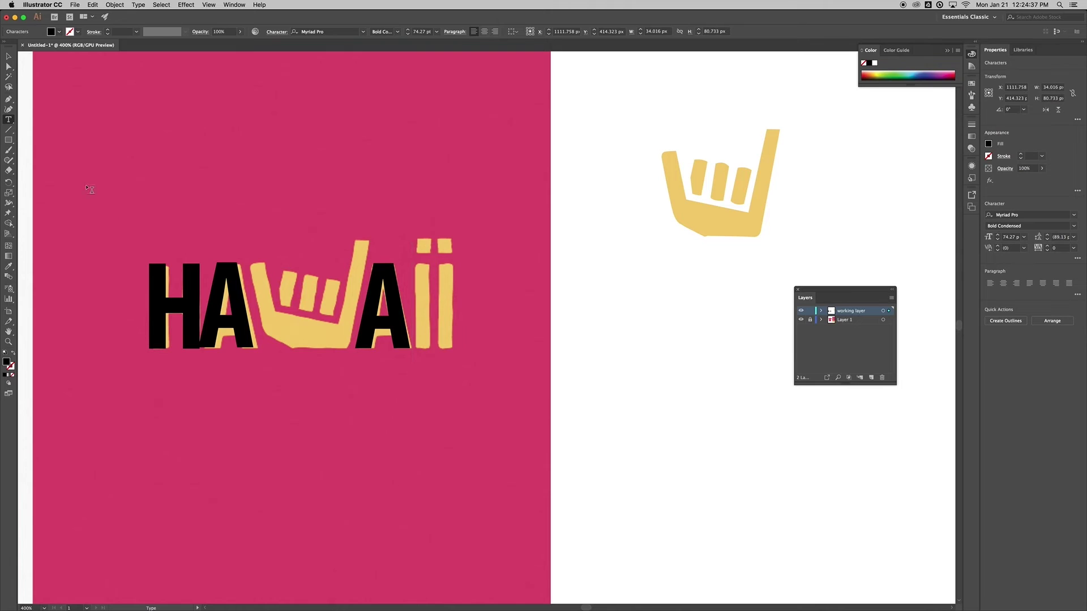
left_click(9, 57)
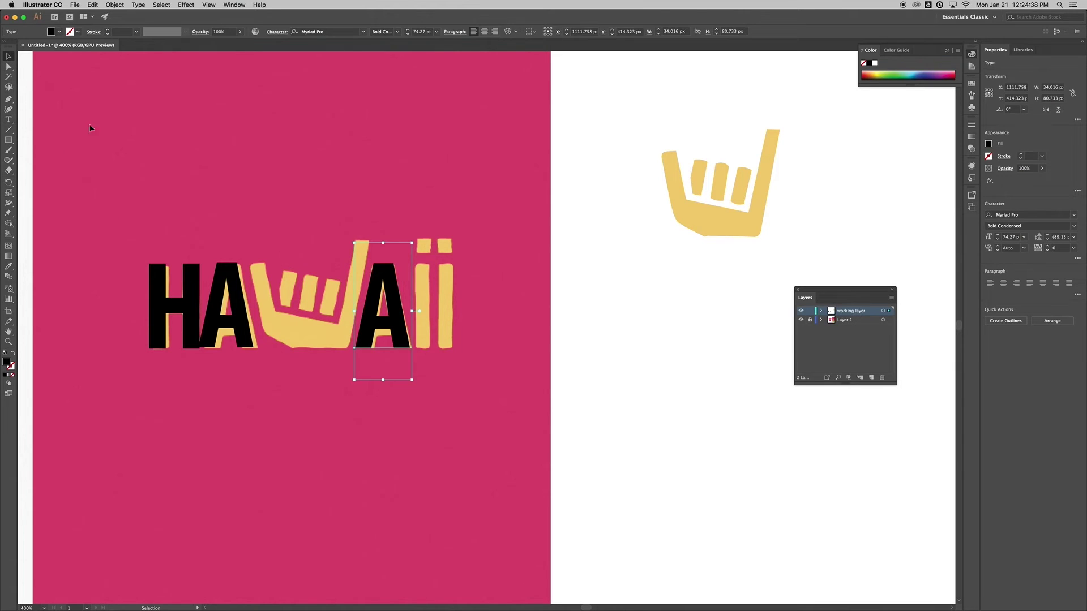
Nudge both black A's into line with the mockup's A's beneath them.
left_click(235, 300)
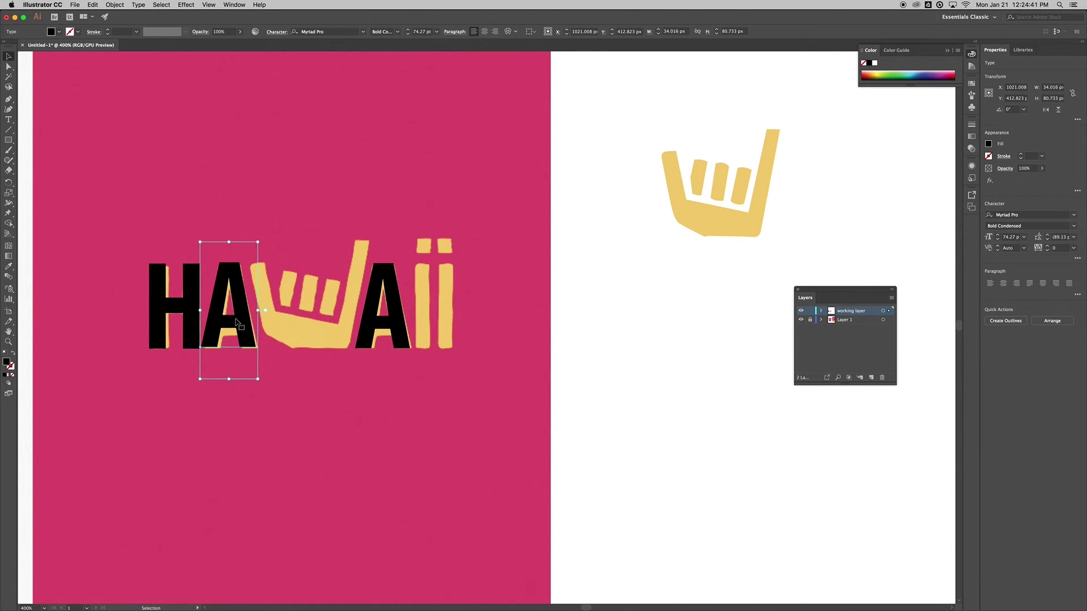
key("Down")
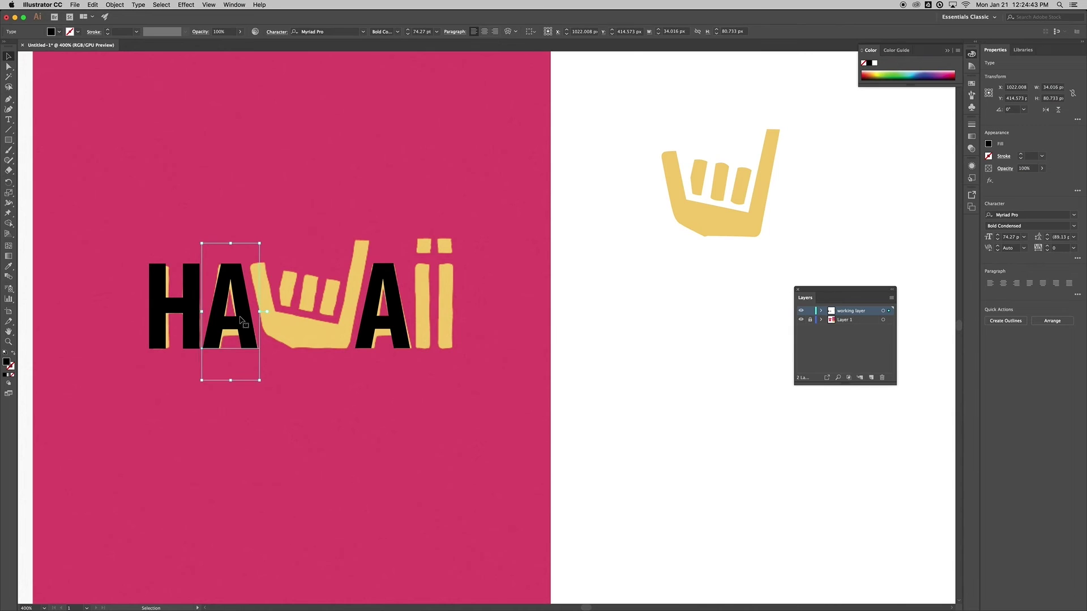
left_click_drag(243, 311, 250, 301)
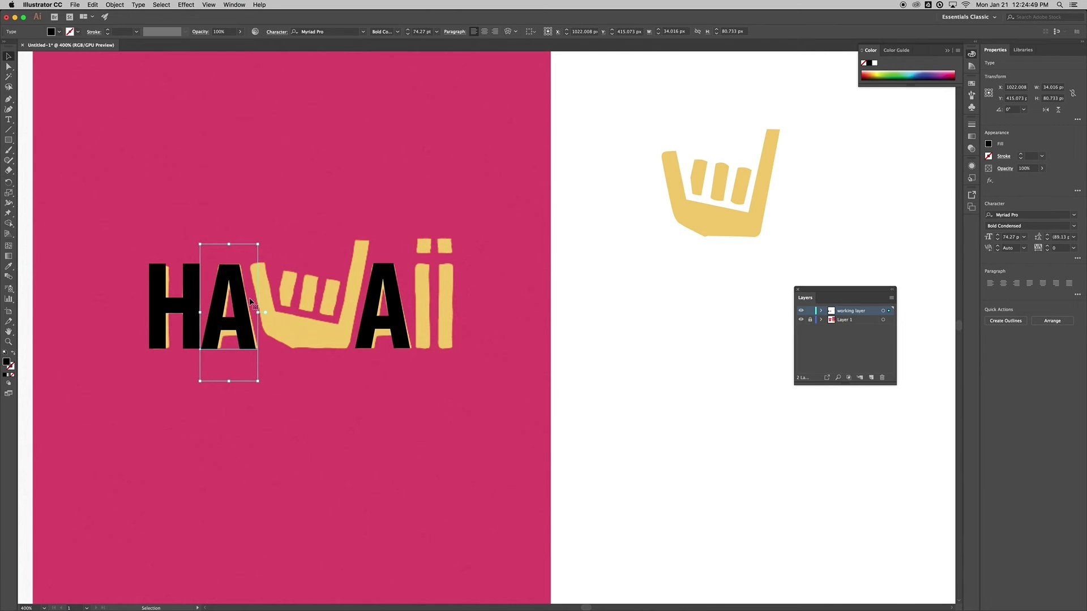
key("Up")
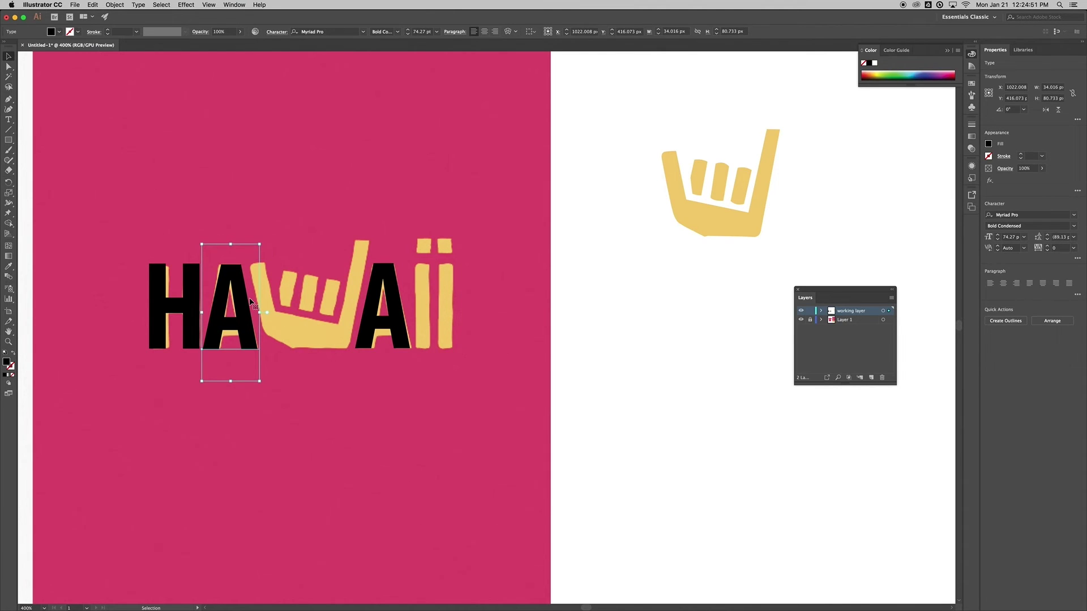
left_click(389, 282)
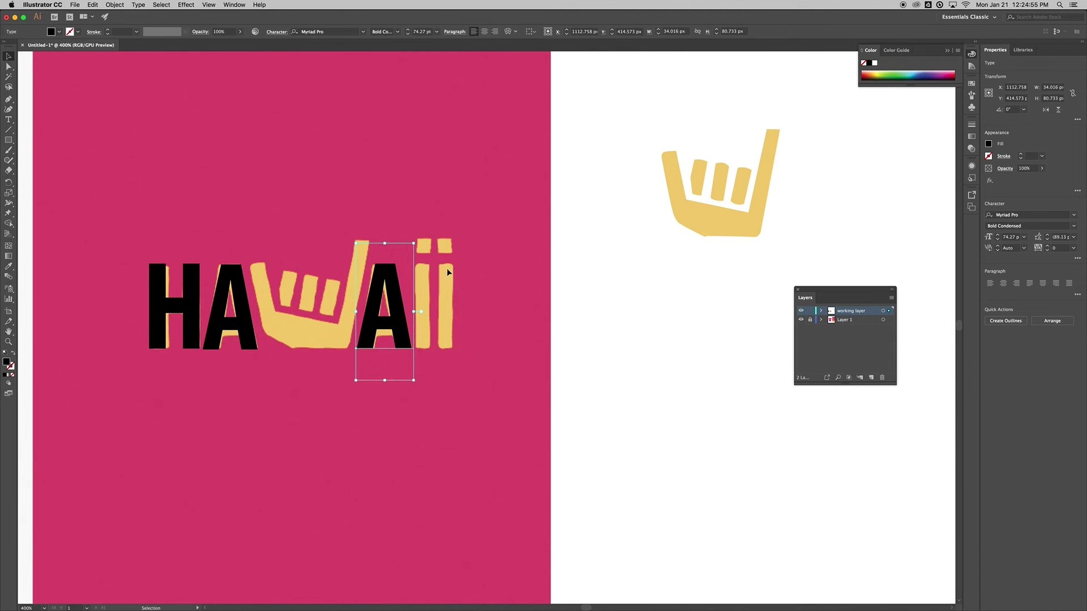
Draw a black rectangle about 9 by 50 px over the stem of the mockup's first i.
key("m")
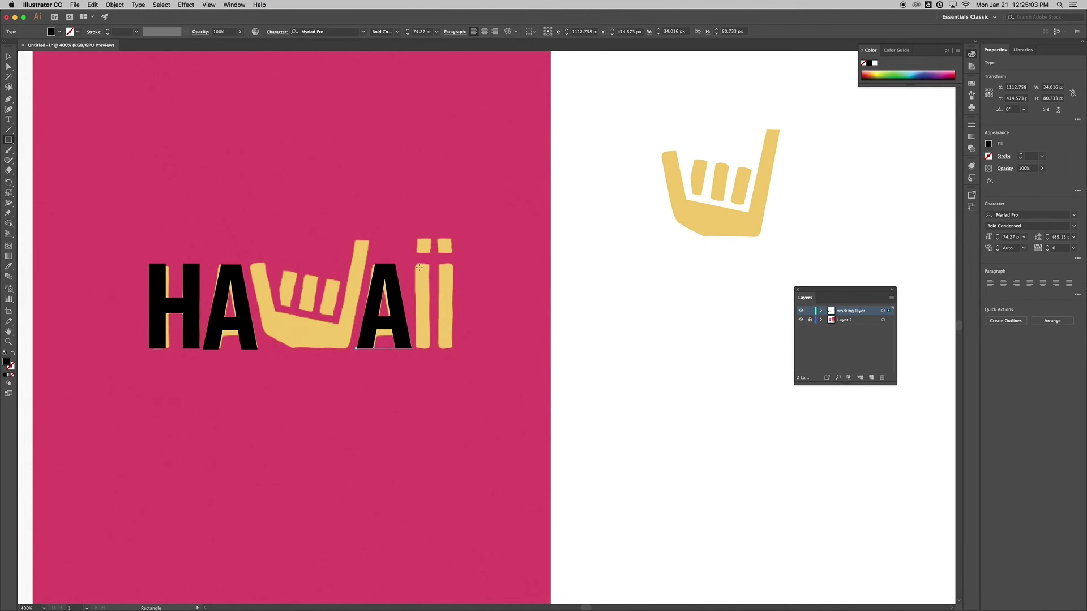
mouse_move(414, 264)
left_mouse_down()
mouse_move(451, 350)
mouse_move(430, 348)
left_mouse_up()
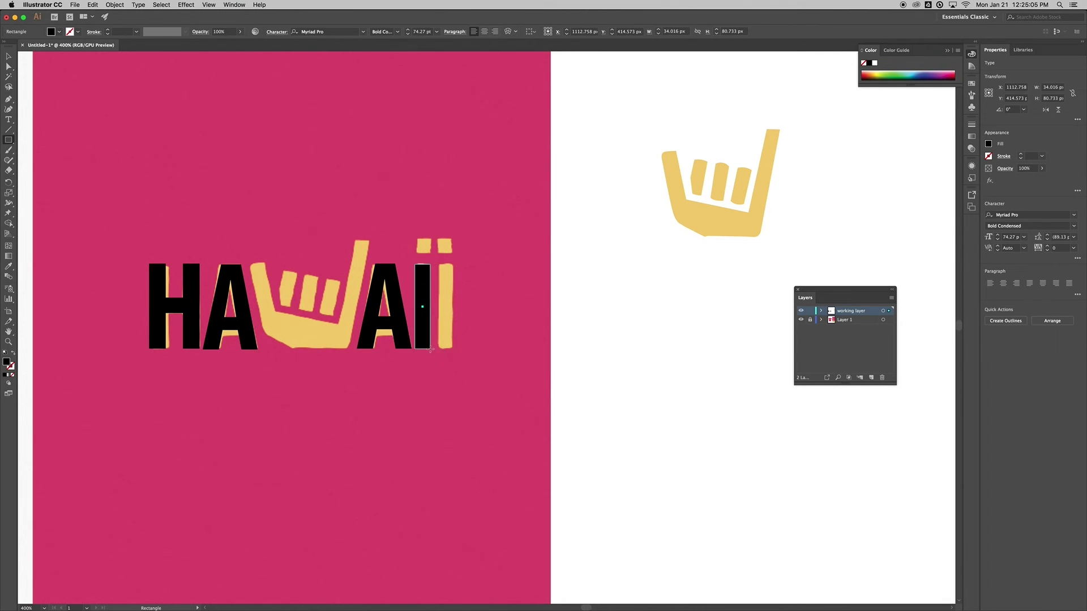
key("v")
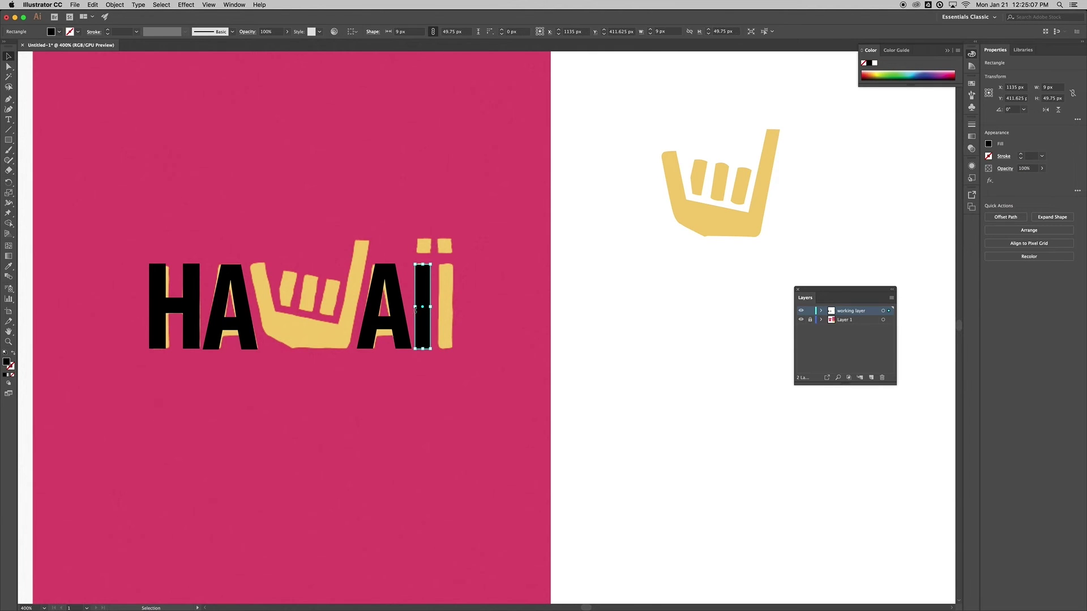
Duplicate the stem over the second i and place dots about 9 by 9 px above both stems.
left_click_drag(424, 285, 448, 229)
key("super+z")
left_click_drag(446, 168, 442, 235)
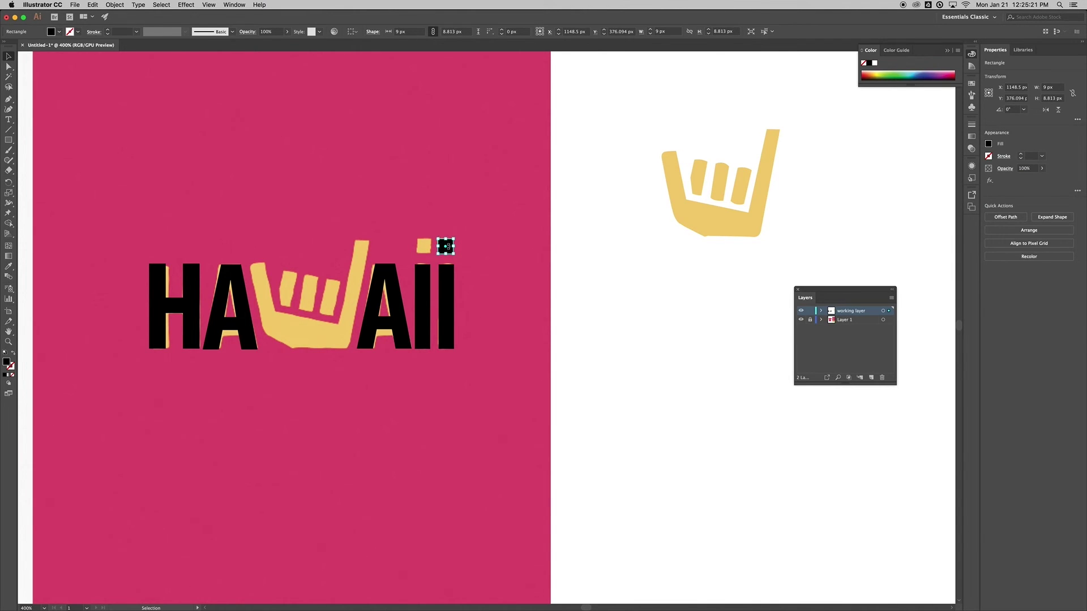
left_click_drag(453, 247, 423, 247)
left_click(567, 341)
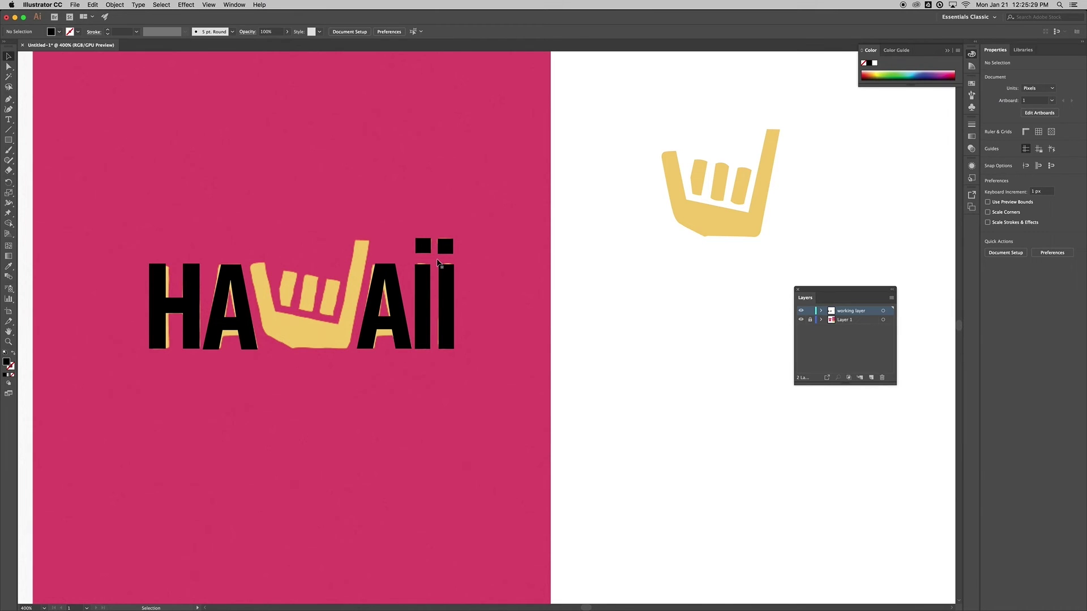
left_click(447, 291)
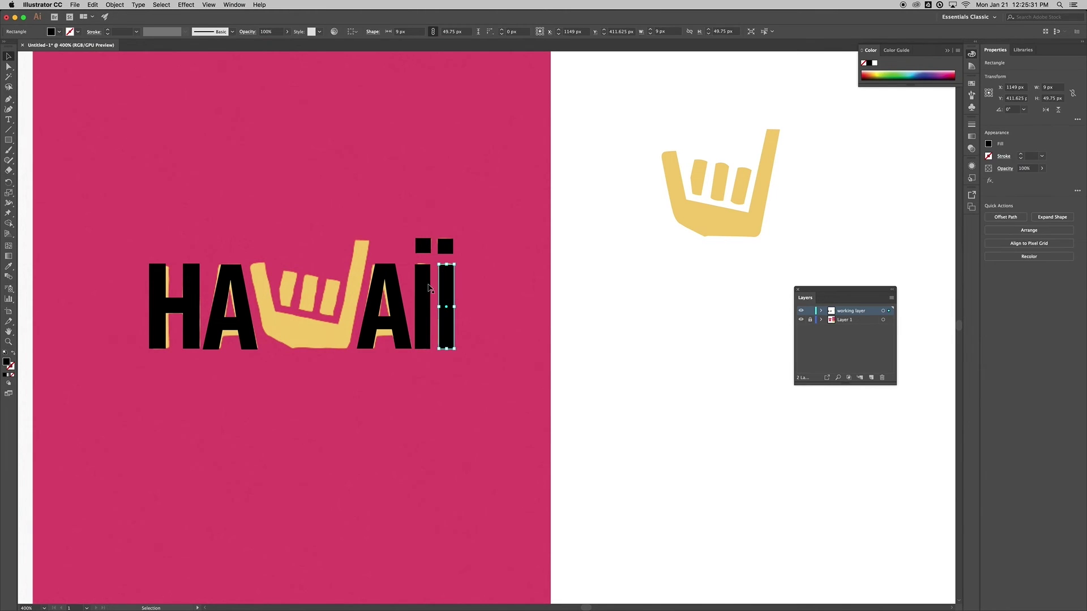
left_click(397, 291)
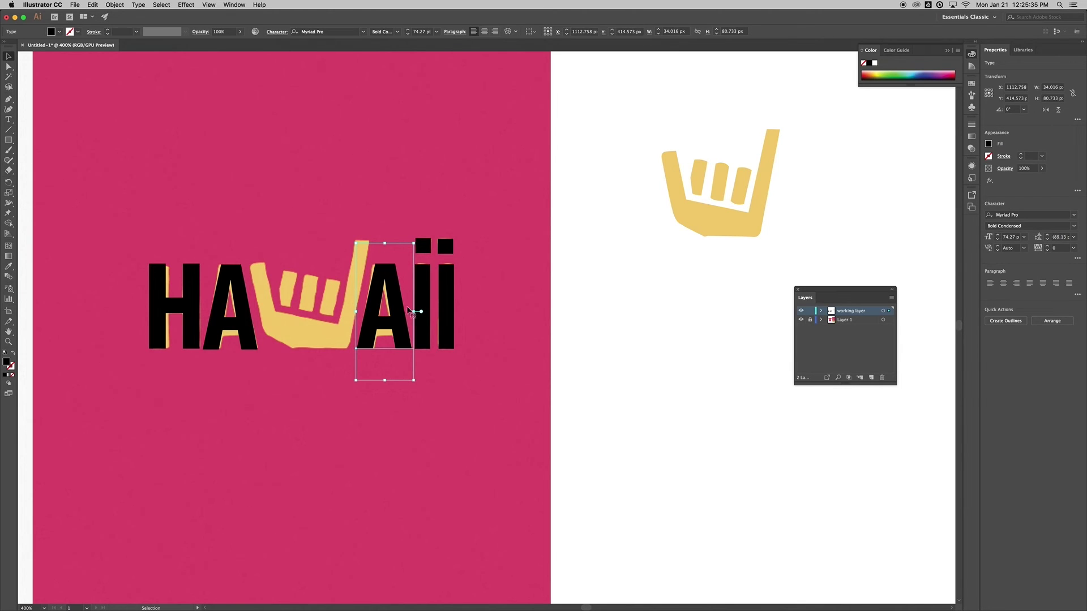
left_click(429, 293)
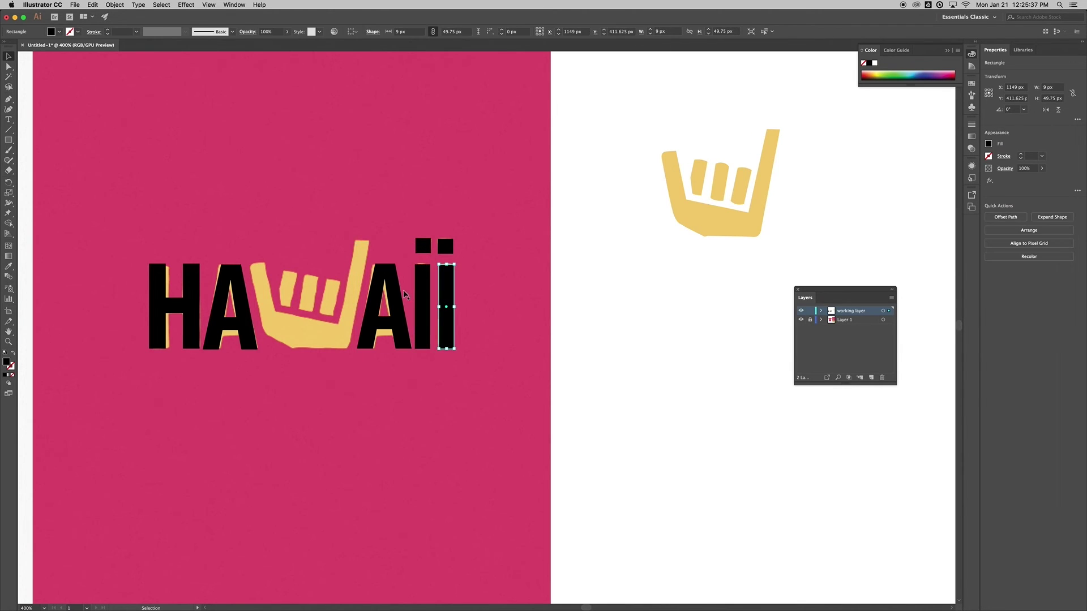
Convert the H and both A text objects to outlines.
left_click(365, 294)
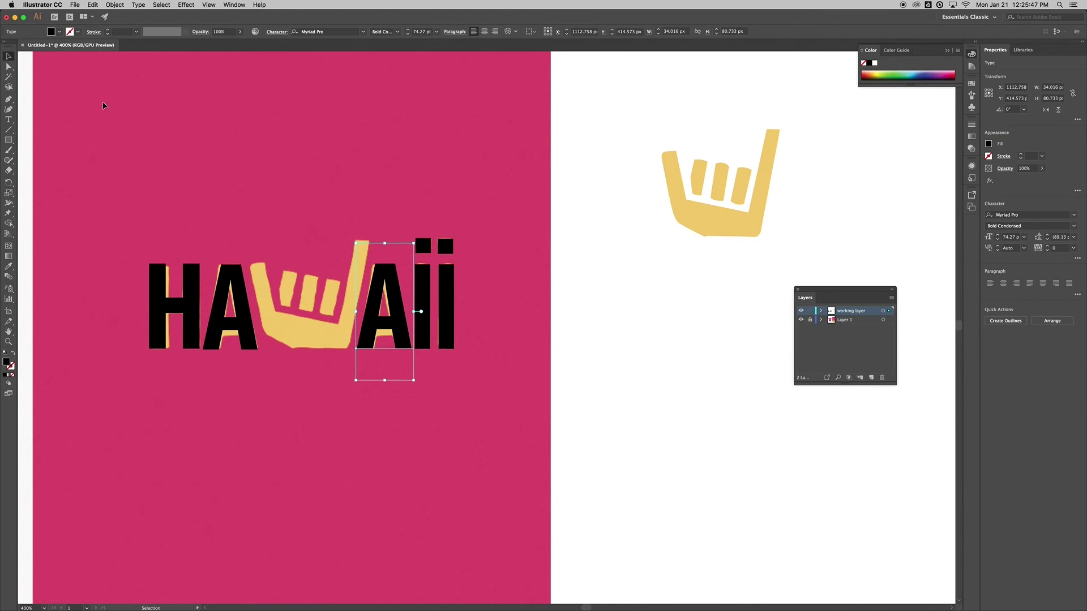
left_click(236, 280, "shift")
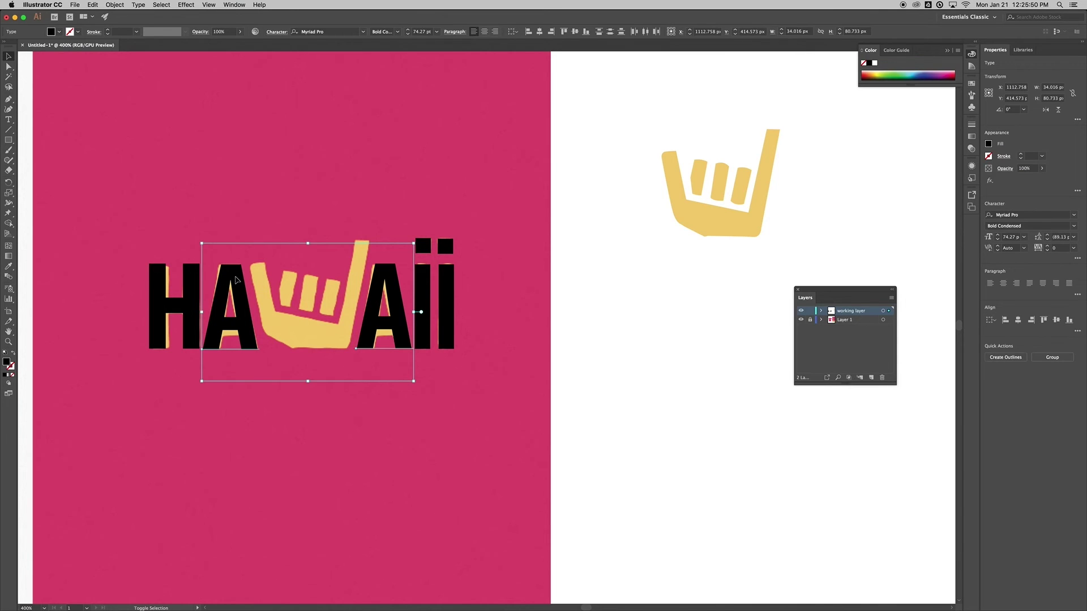
left_click(191, 291, "shift")
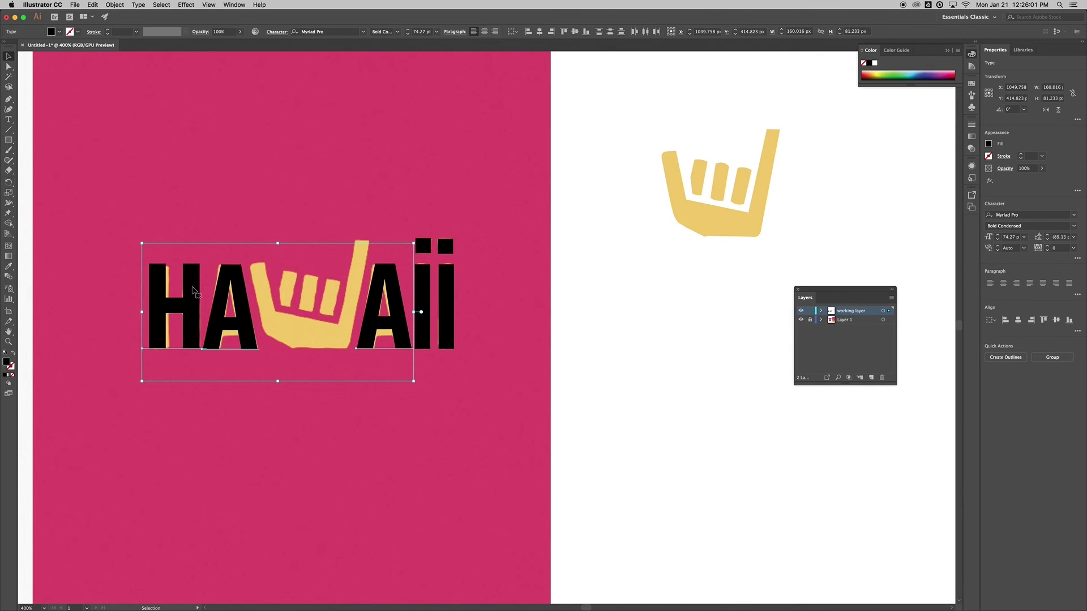
left_click(118, 5)
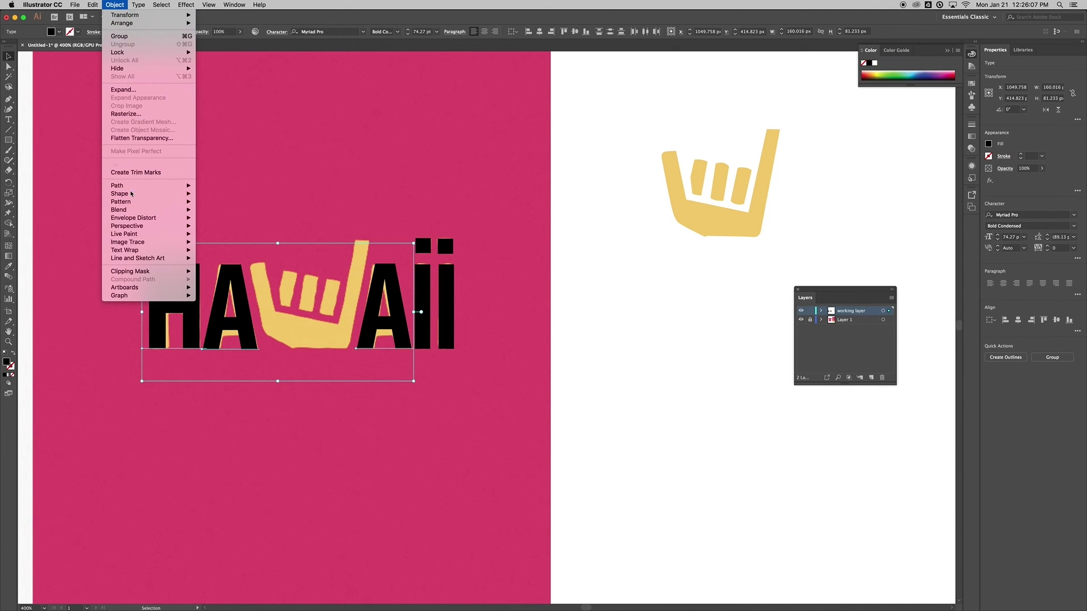
mouse_move(138, 5)
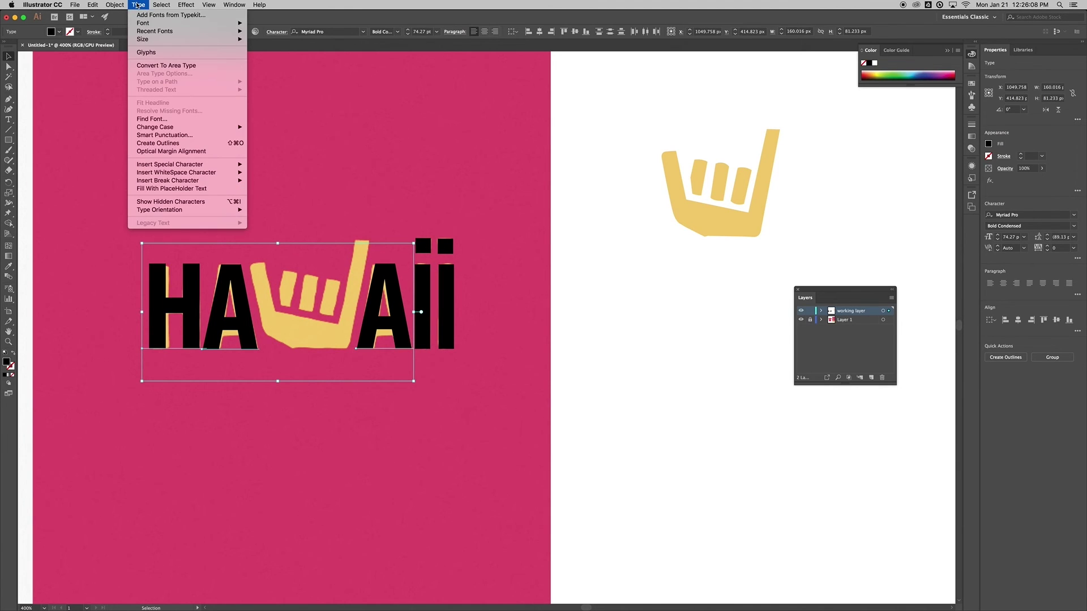
left_click(193, 144)
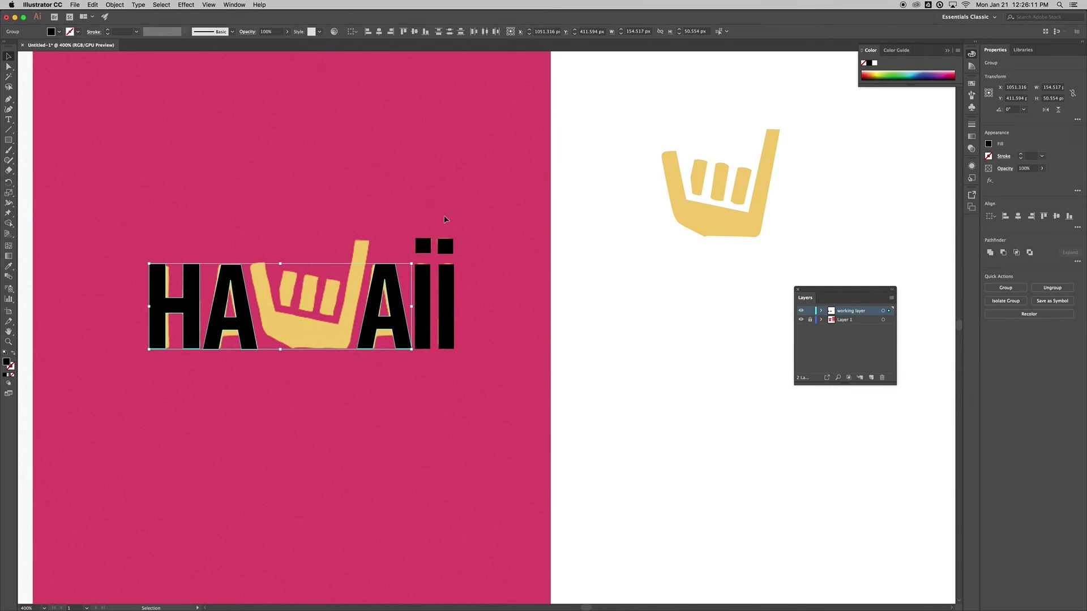
Move the outlined H and A's into place around the traced hand and fill them with the mockup lettering's yellow.
left_click_drag(392, 282, 798, 167)
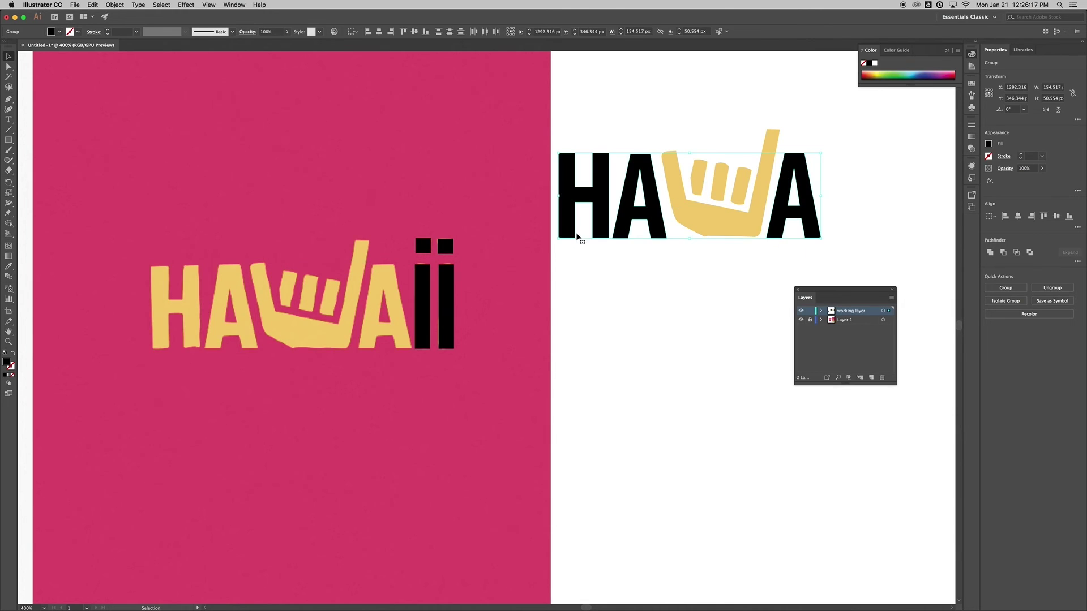
key("i")
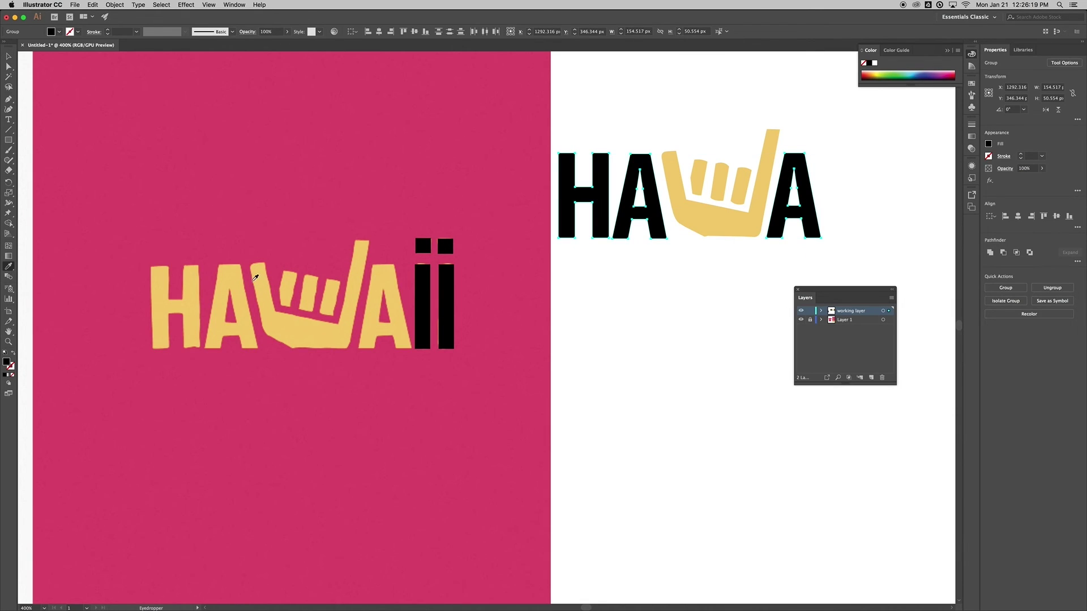
left_click(229, 276)
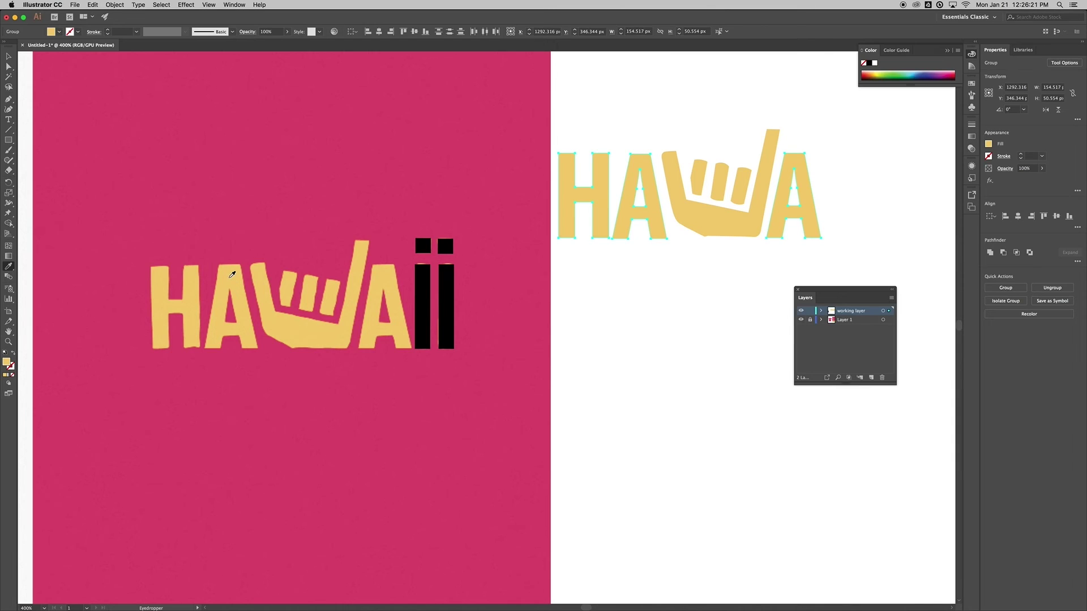
left_click(9, 57)
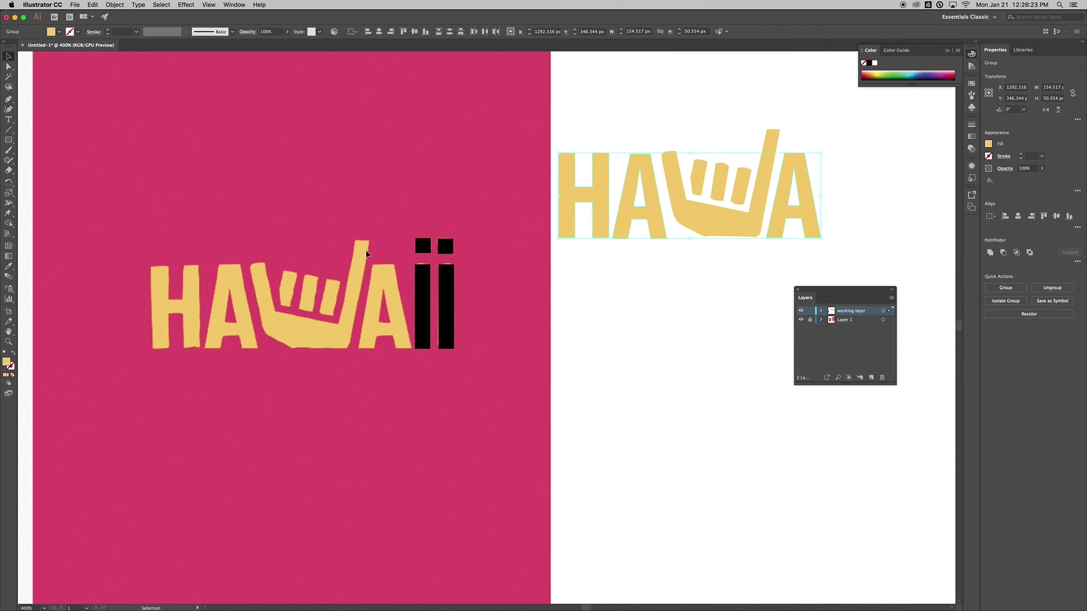
Move both i's with their dots next to the last A of the traced logo and fill them with the mockup's yellow.
left_click(453, 334)
left_click_drag(454, 296, 865, 184)
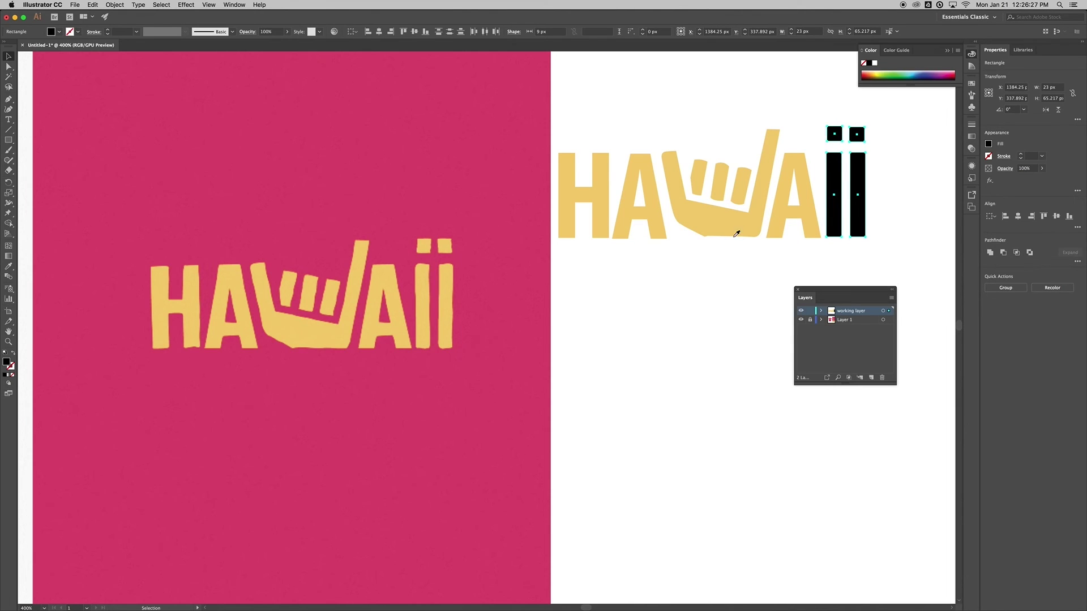
key("i")
left_click(438, 301)
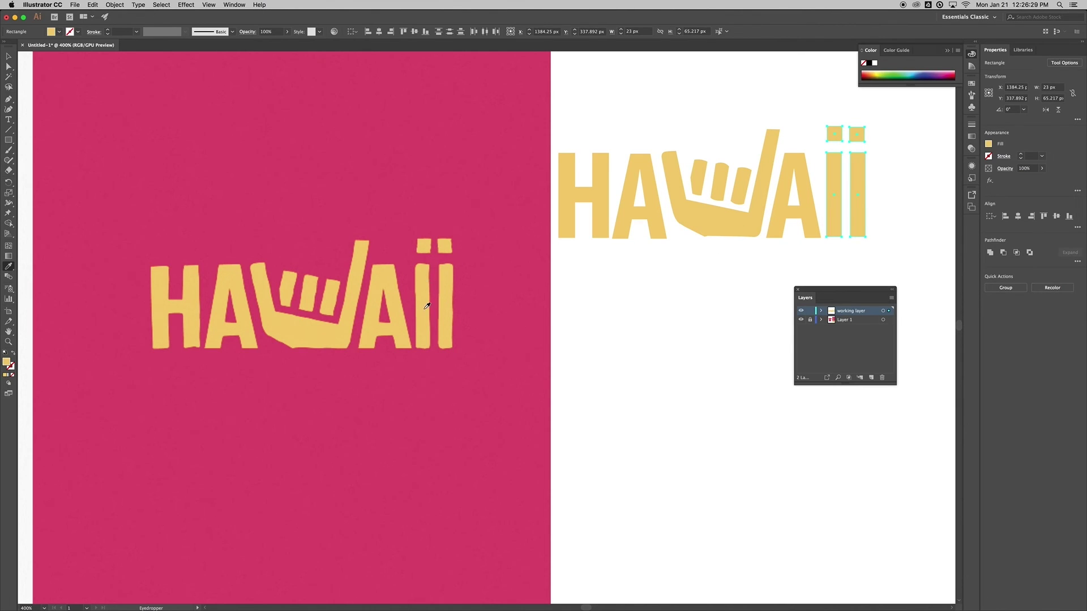
key("v")
Move the complete HAWAII wordmark down and away from the pink mockup, and group all its pieces.
left_click_drag(650, 289, 420, 301)
scroll(473, 277, "right", 1)
scroll(358, 291, "up", 2)
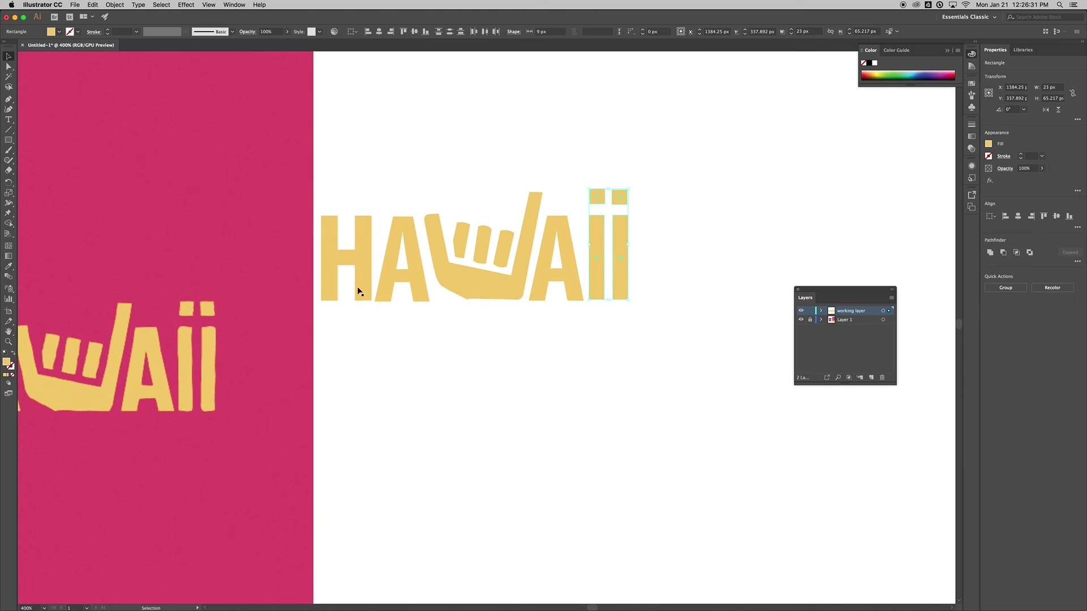
left_click_drag(316, 119, 713, 337)
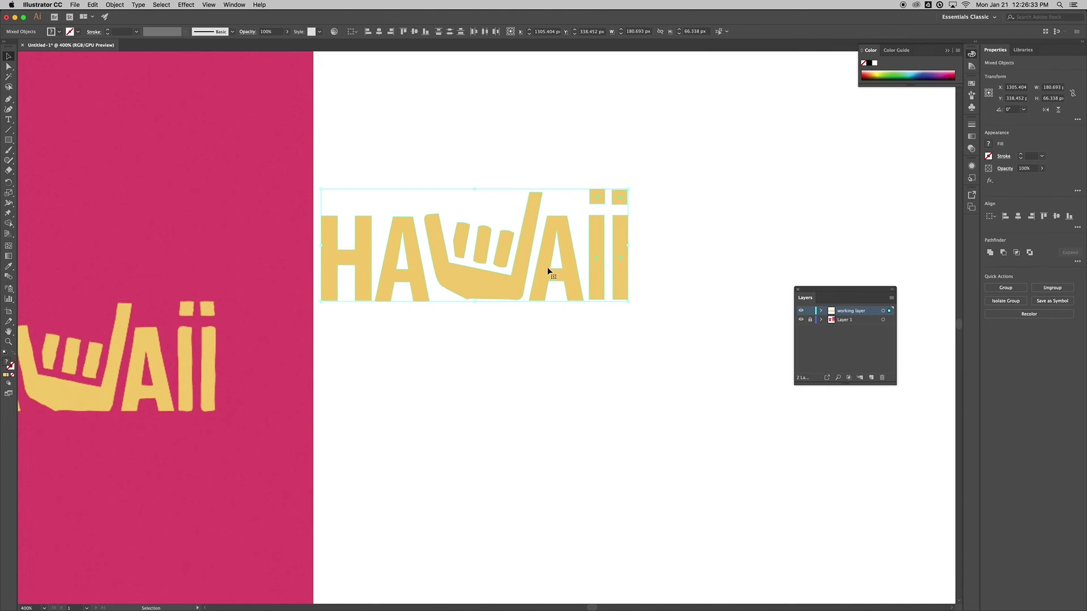
left_click_drag(561, 251, 636, 350)
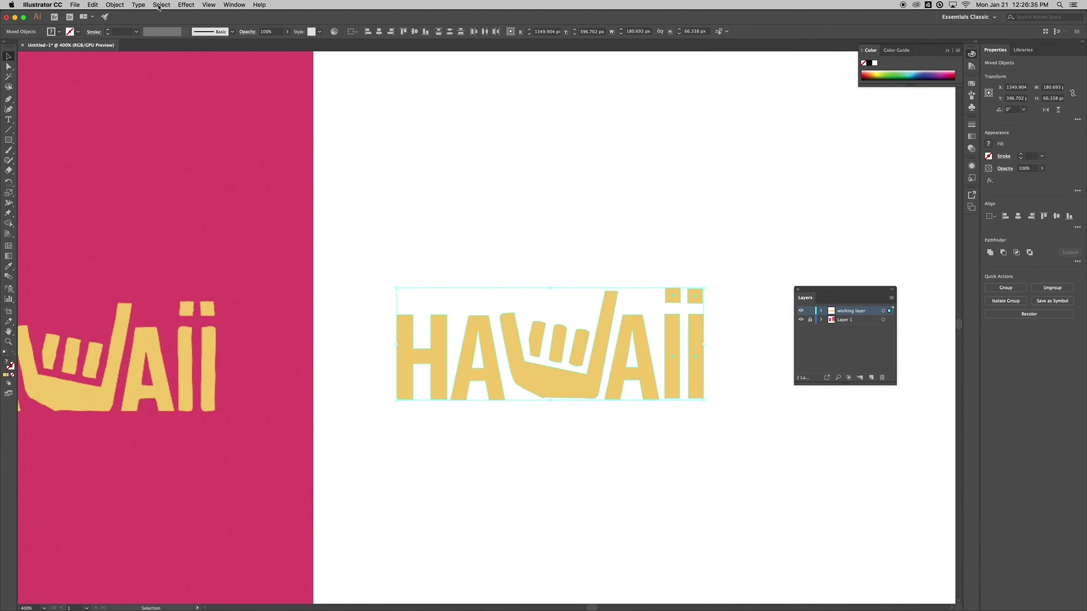
left_click(120, 5)
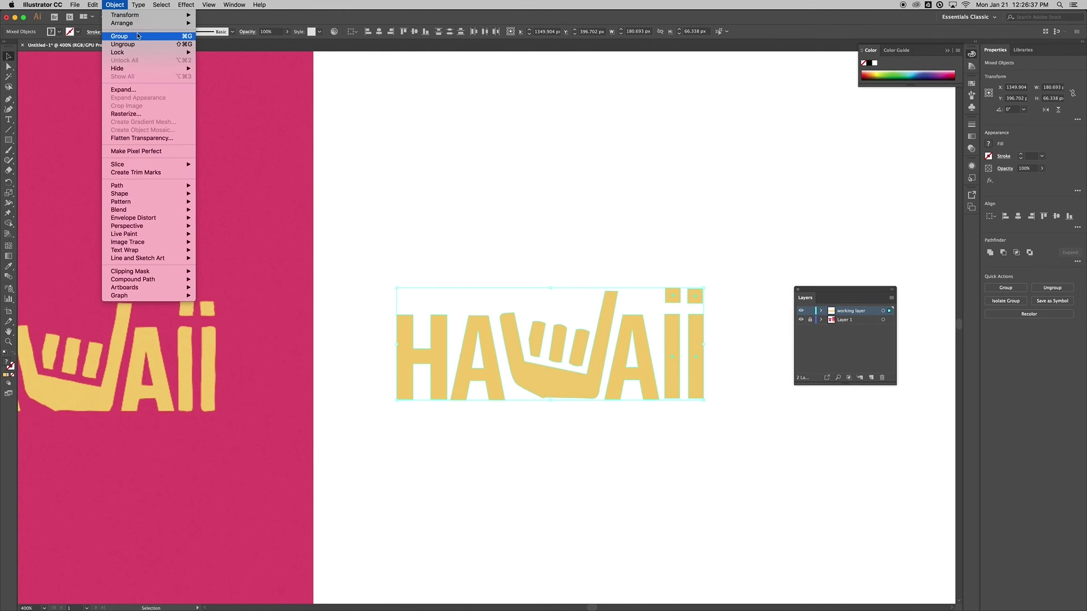
key("super+g")
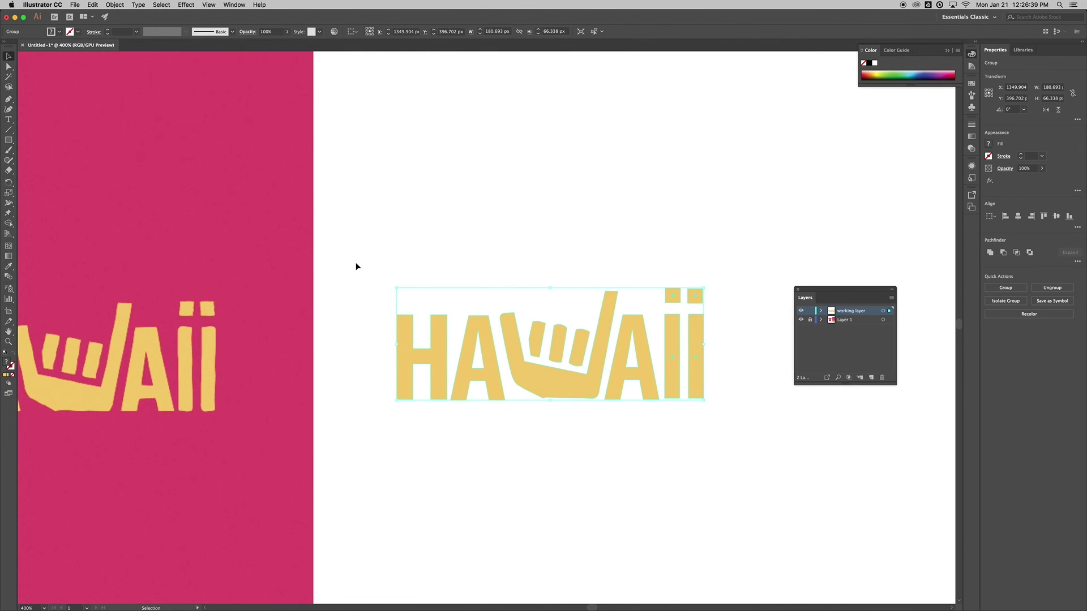
Draw a rectangle about 275 by 200 px covering the grouped HAWAII logo.
left_click_drag(466, 257, 363, 247)
key("m")
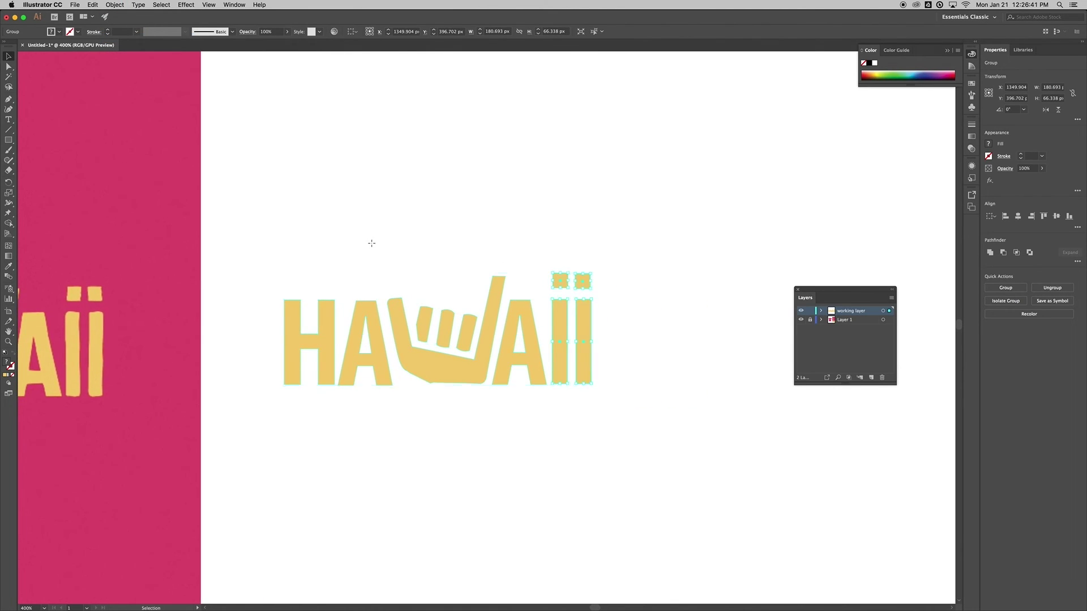
mouse_move(208, 161)
left_mouse_down()
mouse_move(580, 468)
mouse_move(648, 502)
mouse_move(675, 499)
left_mouse_up()
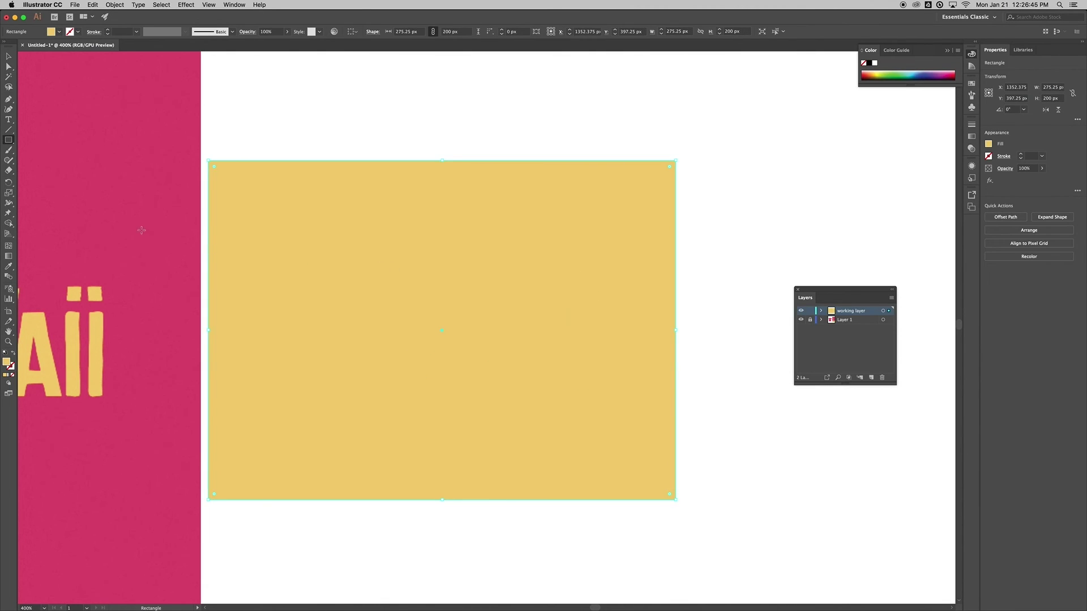
Fill the background rectangle with the mockup's pink and send it to the back behind the HAWAII logo.
key("i")
left_click(110, 221)
key("v")
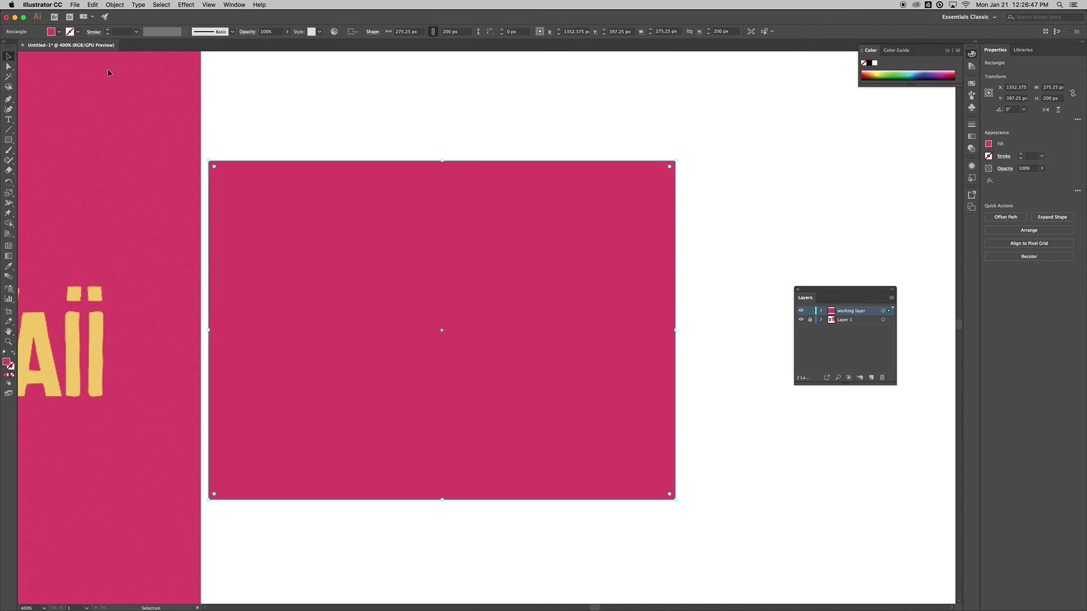
left_click(114, 5)
mouse_move(170, 22)
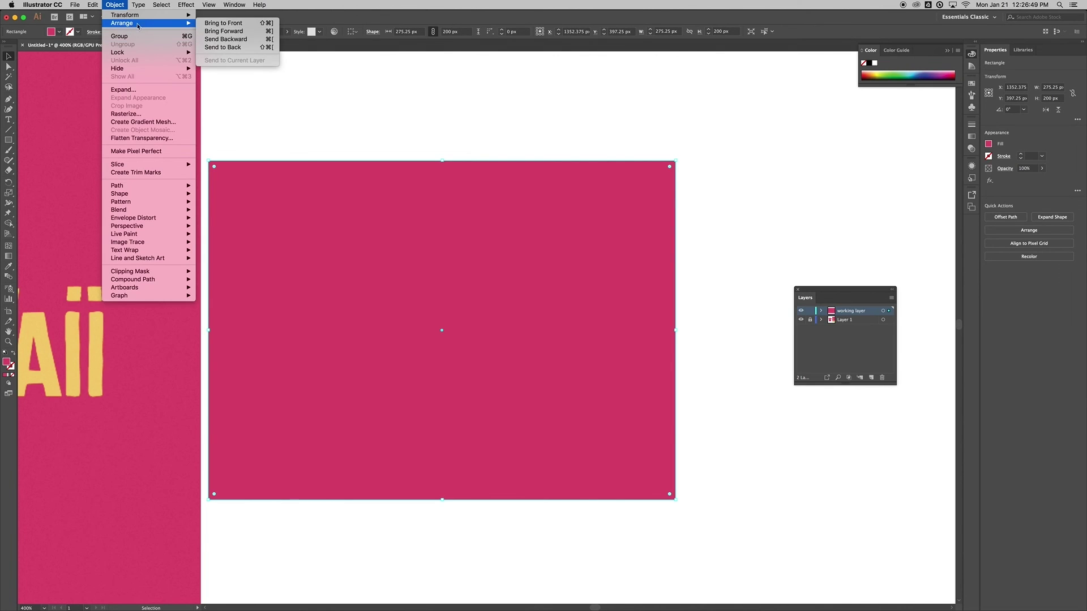
left_click(235, 48)
left_click(318, 112)
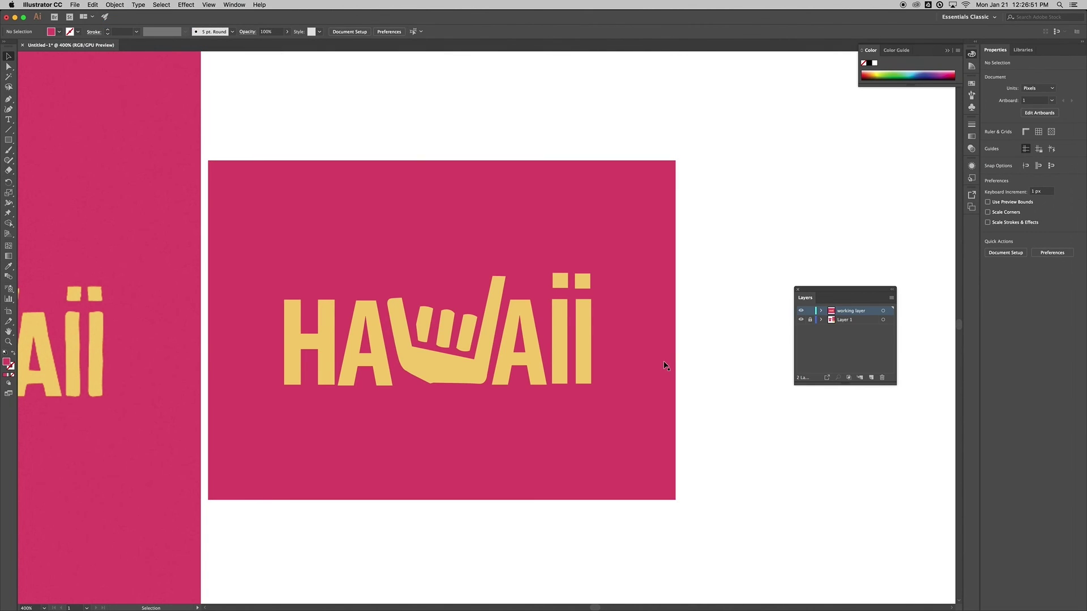
Compare the edges of the recreated HAWAII lettering with the rough, hand-cut edges of the mockup's original.
key("super+minus")
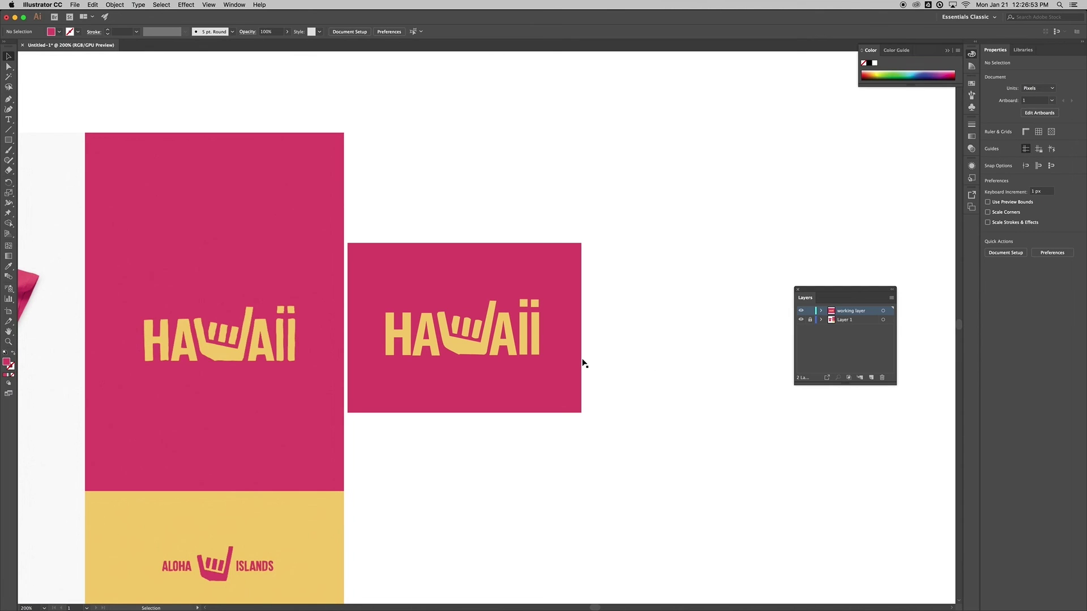
left_click_drag(334, 395, 409, 354)
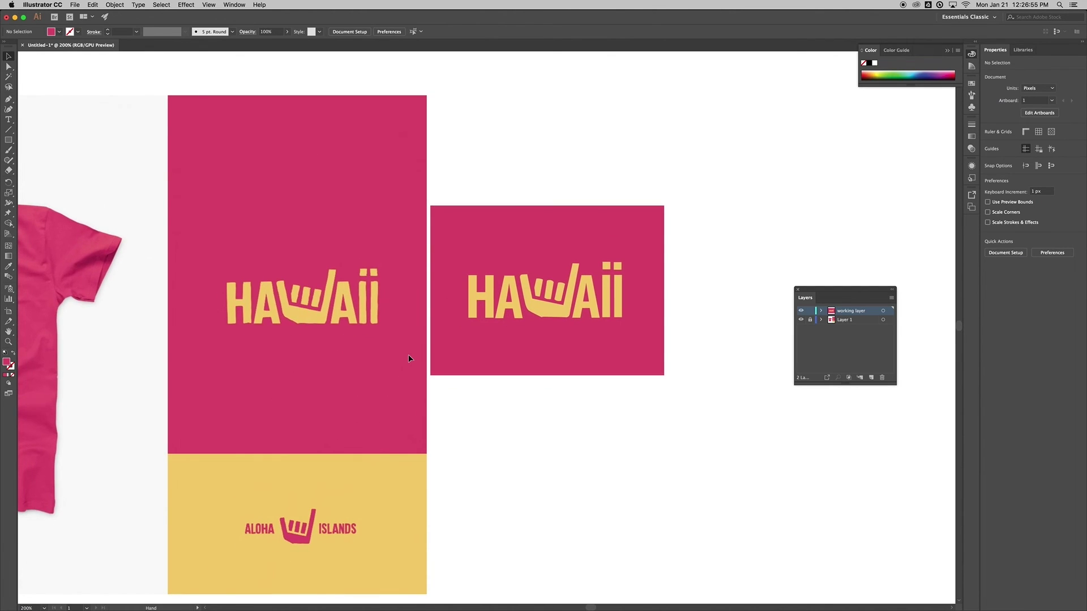
key("super+equal")
key("super+equal")
key("super+equal")
left_click_drag(512, 354, 420, 371)
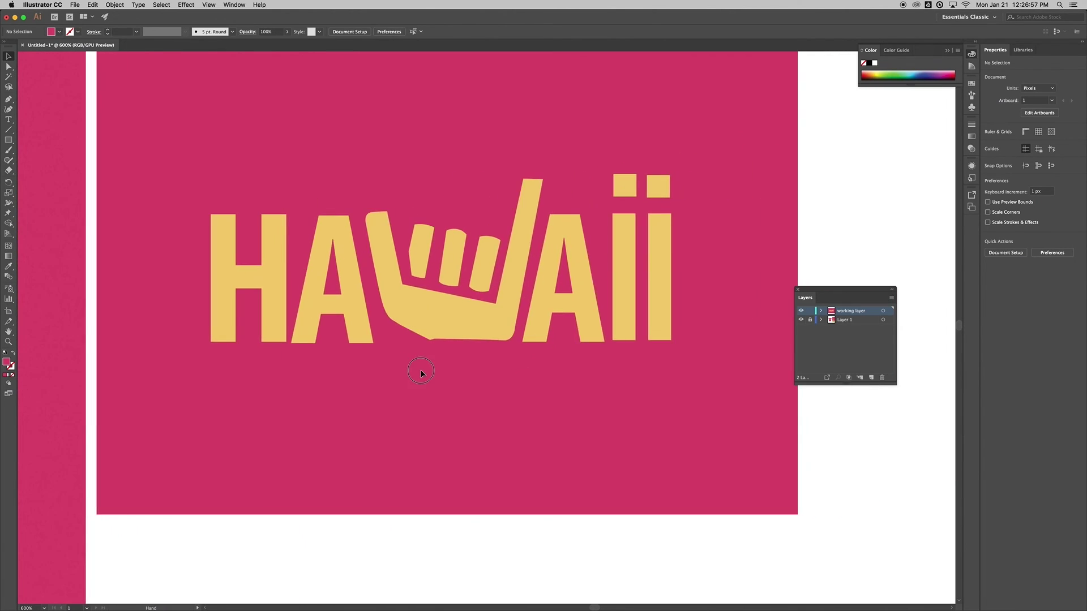
left_click_drag(328, 393, 481, 338)
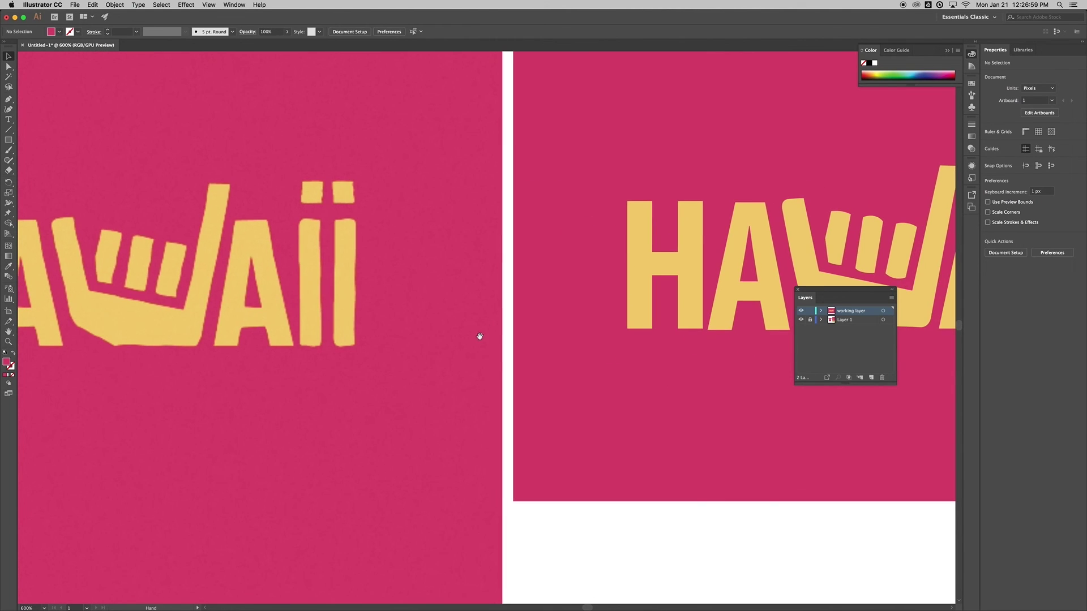
left_click_drag(162, 318, 221, 283)
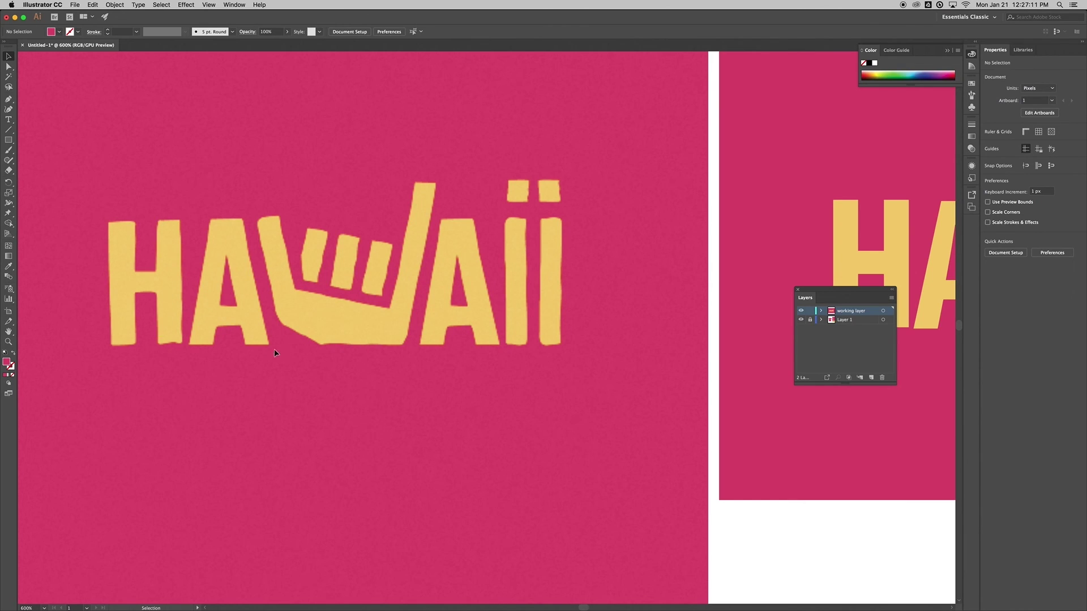
left_click_drag(605, 334, 262, 342)
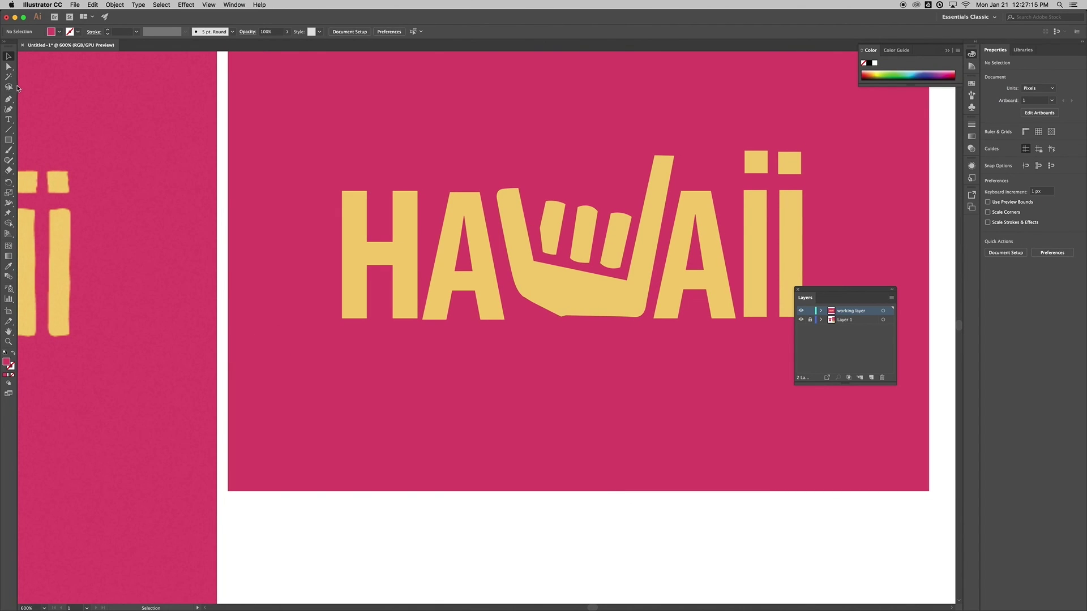
left_click_drag(10, 103, 84, 113)
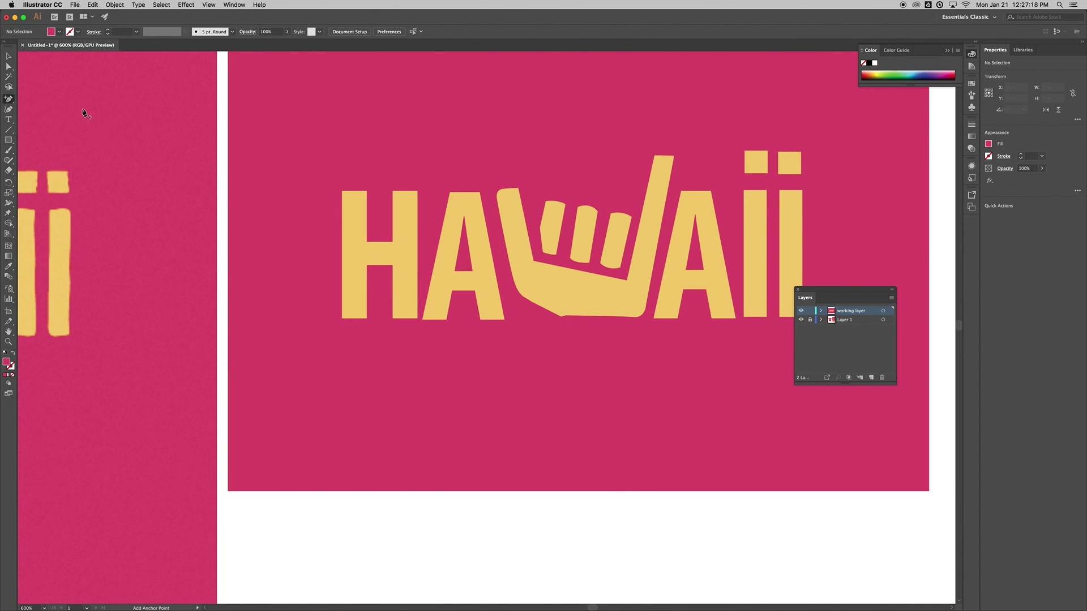
left_click(404, 320)
key("Return")
key("v")
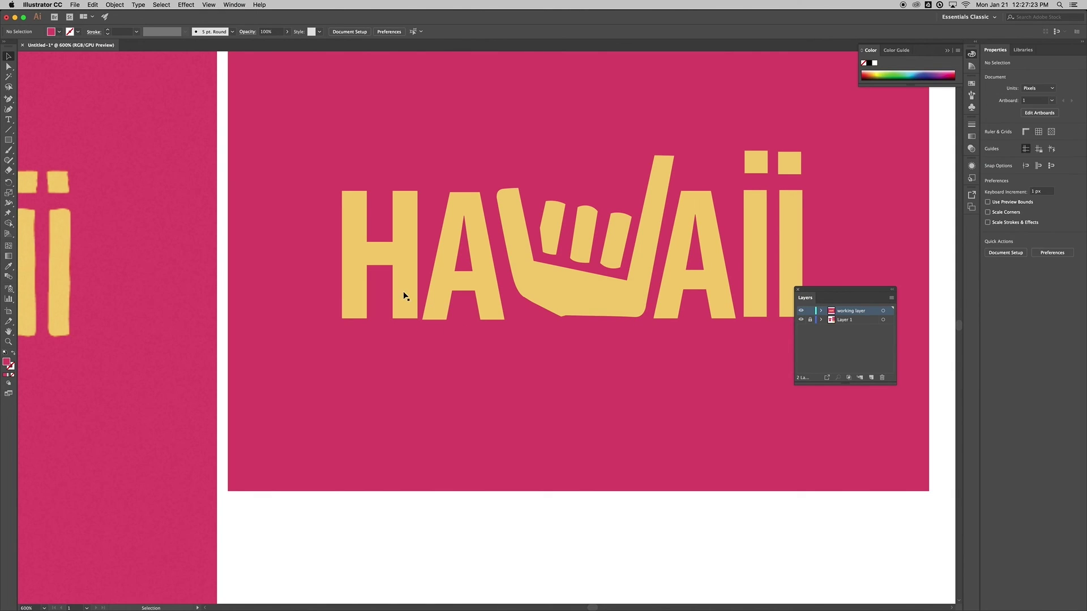
Add extra anchor points along the bottom, outer, top and inner edges of the H's right stem.
left_click(400, 297)
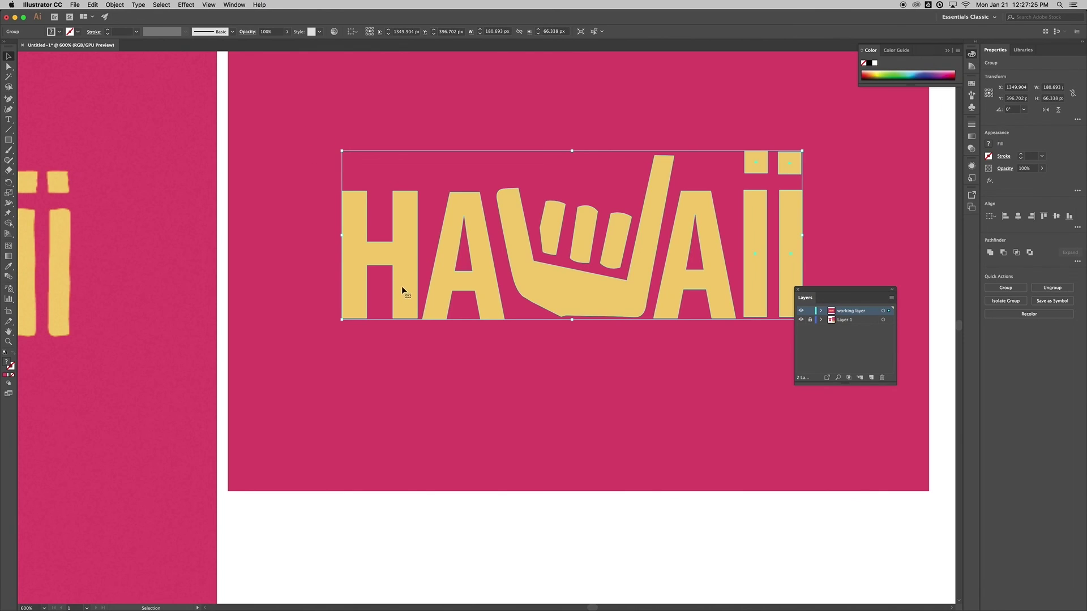
key("plus")
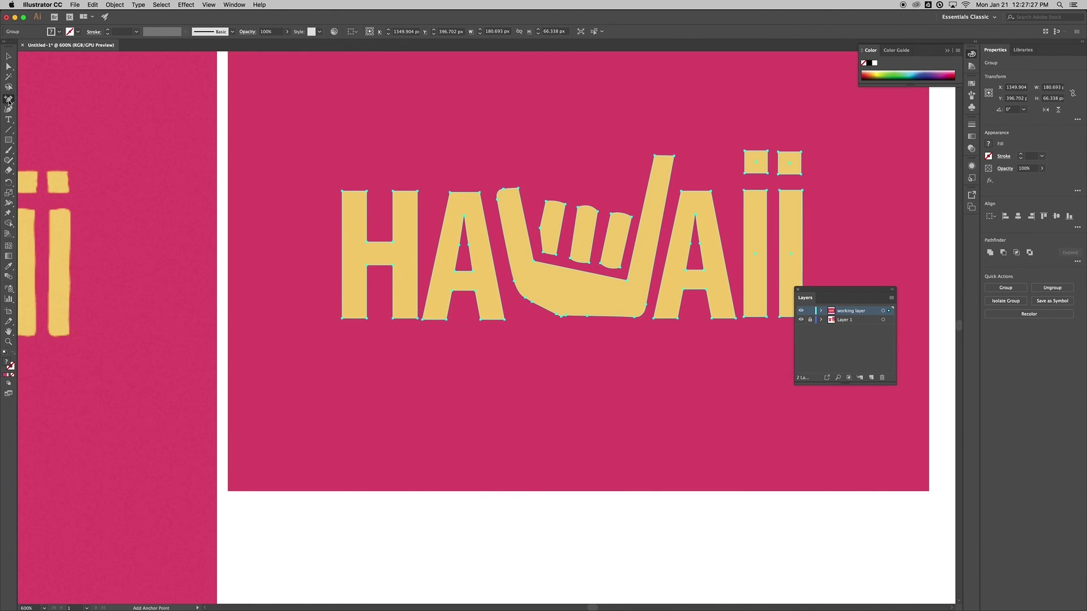
left_click(405, 318)
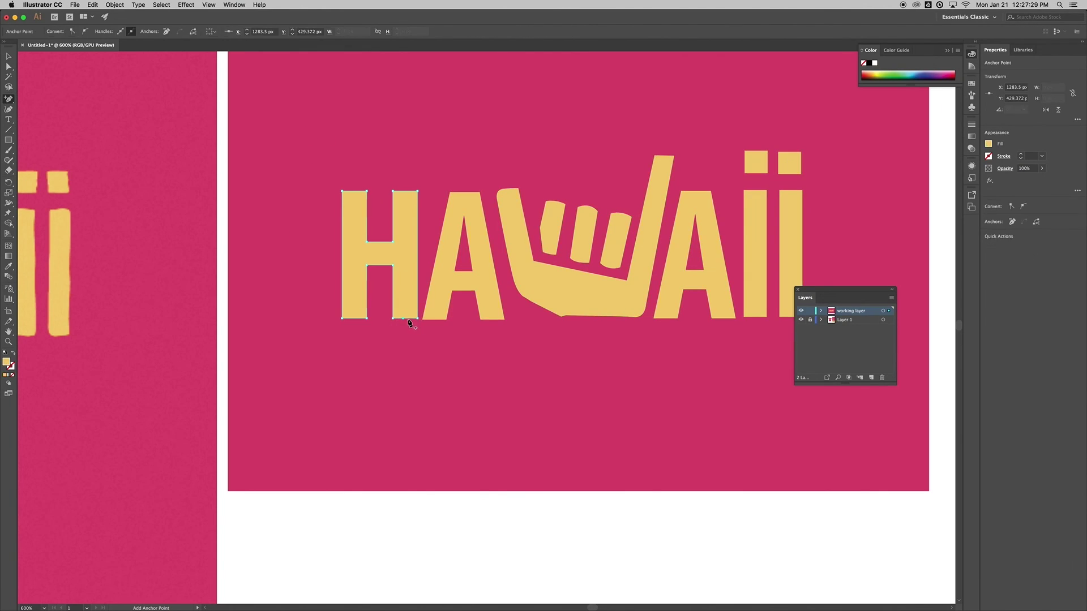
left_click(417, 219)
left_click(390, 214)
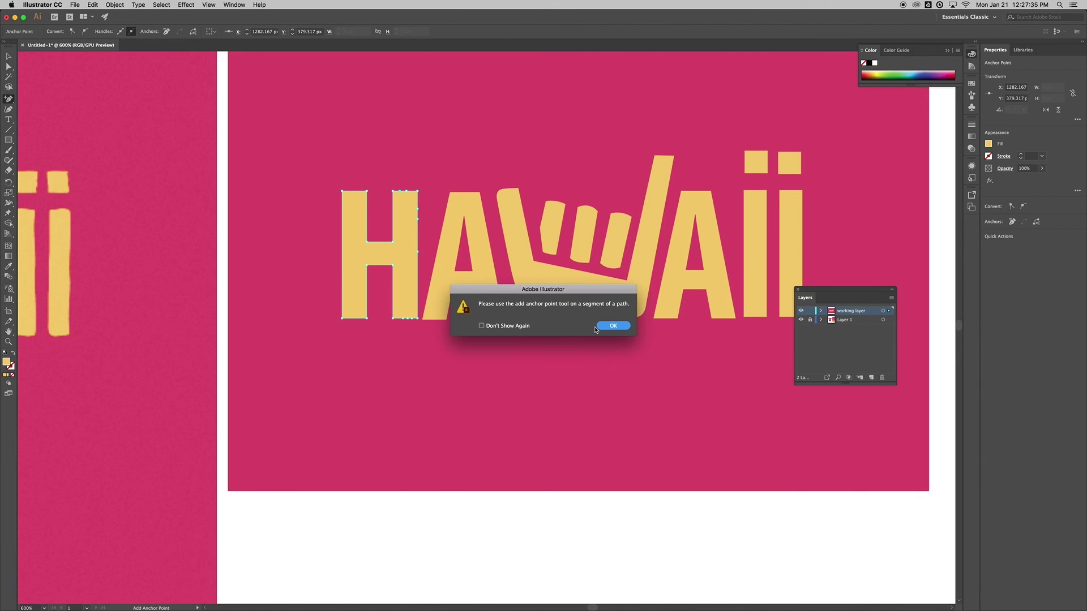
left_click(613, 326)
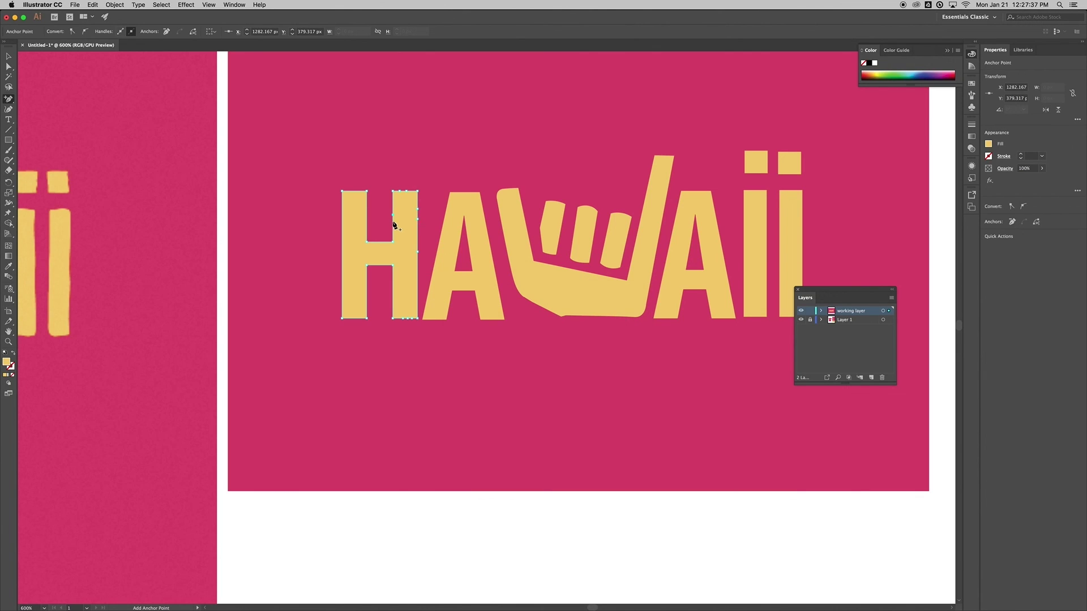
Add more anchor points on the H's upper inner edges, the top of its crossbar and the outer edge of its left stem.
left_click(394, 237)
left_click(367, 227)
left_click(373, 241)
left_click(343, 279)
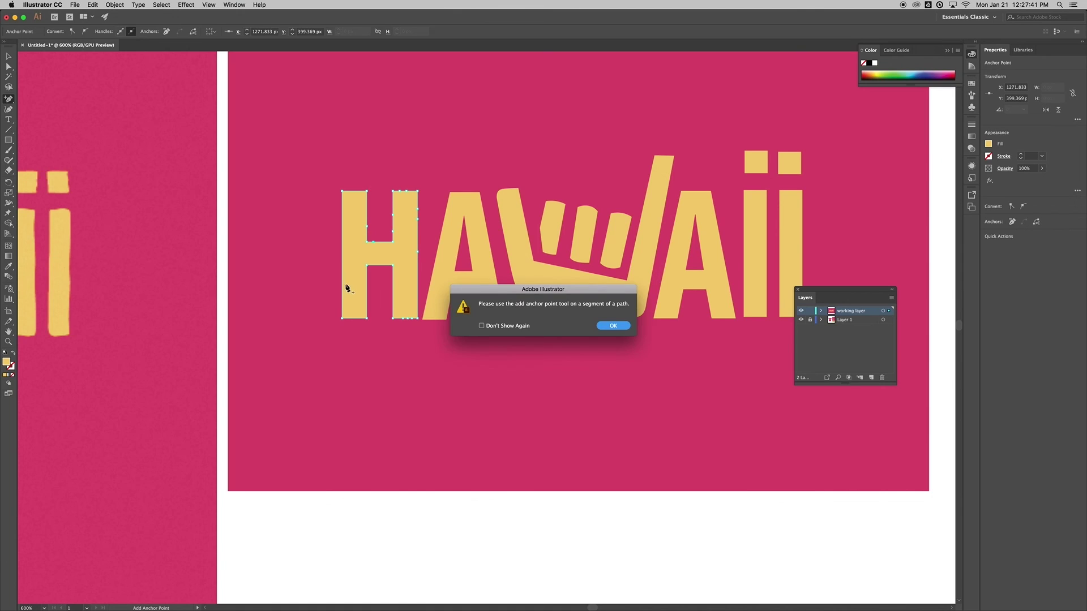
left_click(611, 326)
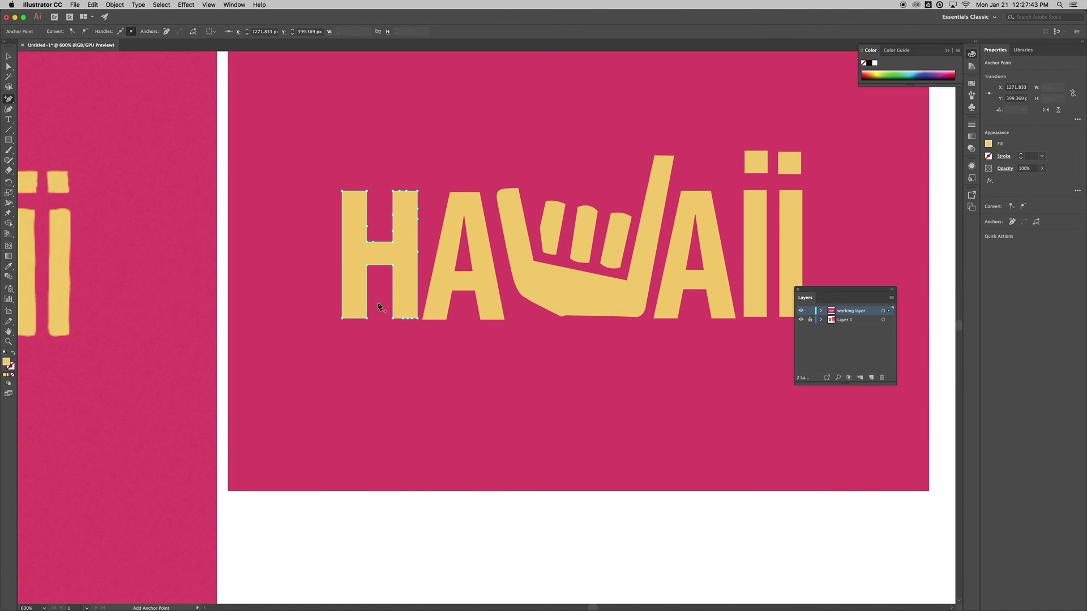
left_click(341, 301)
Shift the anchor points on the bottom edge of the H's right stem slightly with Direct Selection to make the edge uneven.
left_click(9, 67)
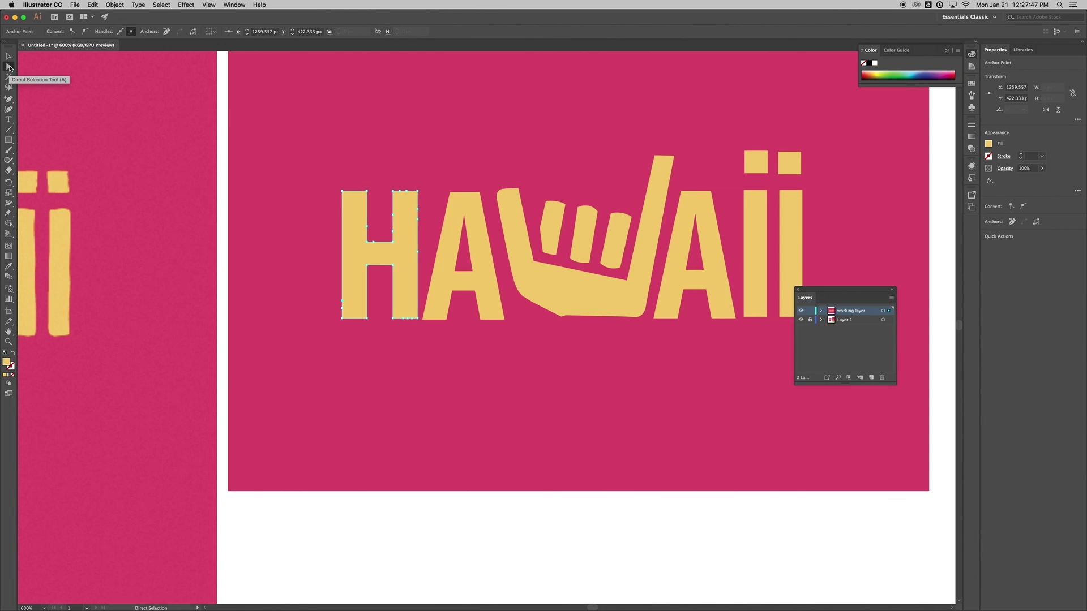
left_click(408, 320)
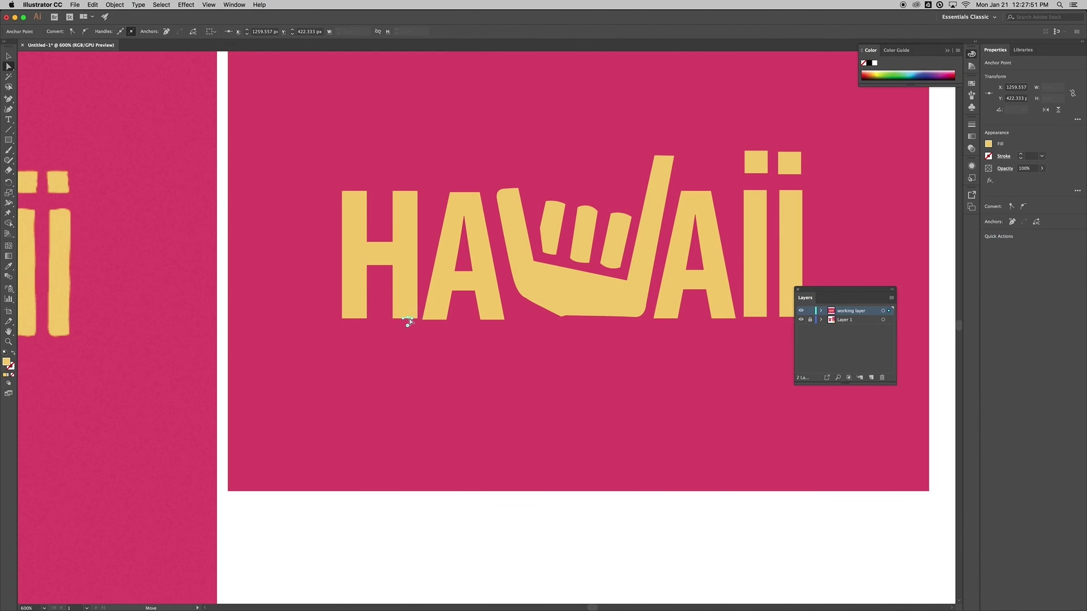
left_click(414, 319)
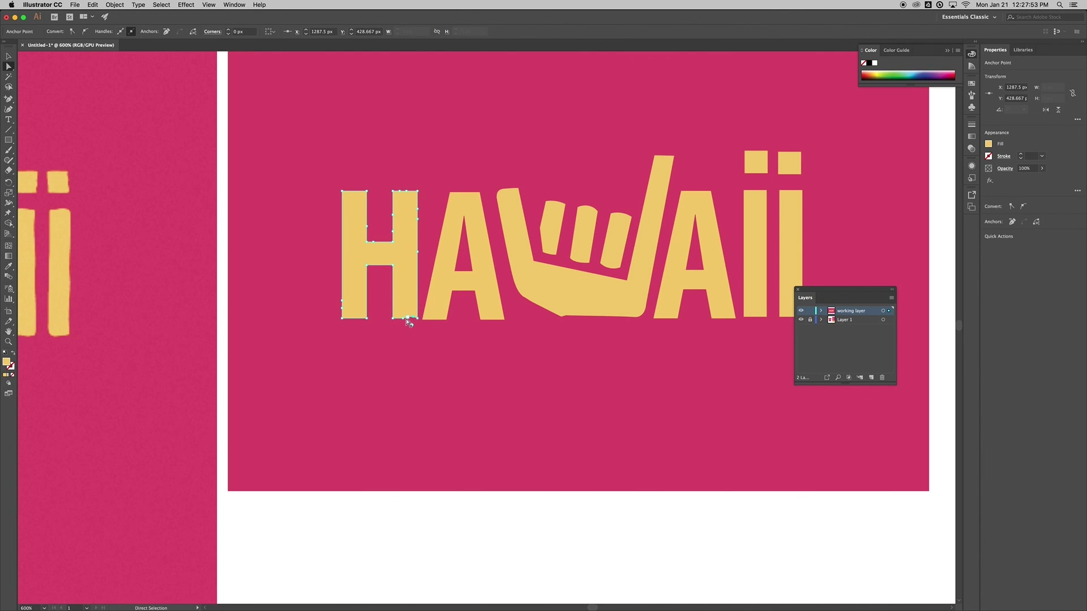
left_click(400, 320)
left_click(408, 319)
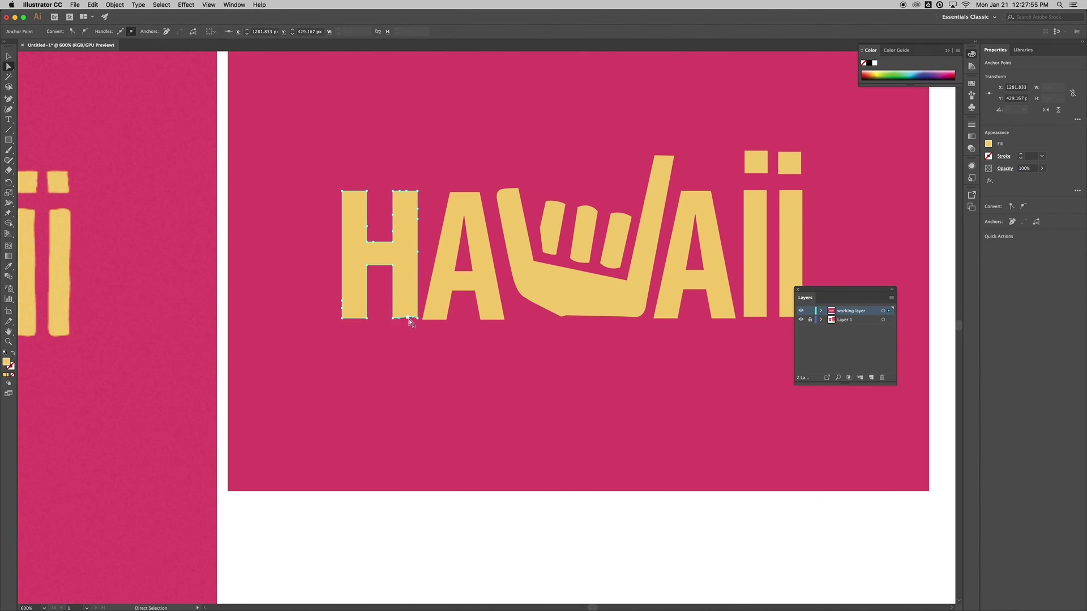
left_click(413, 319)
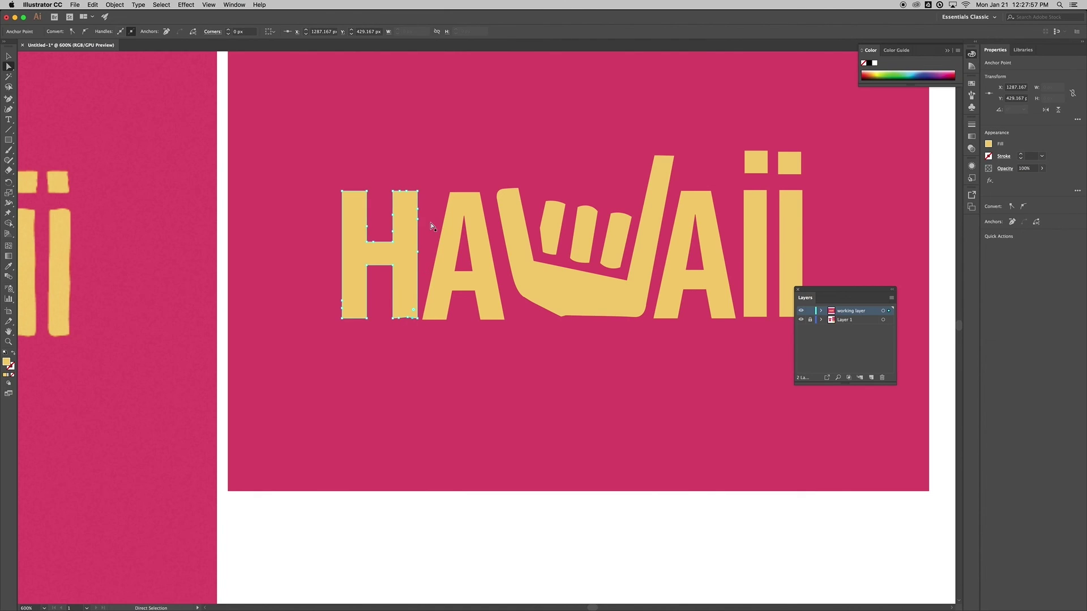
Move points on the outer and top edges of the H's right stem slightly inward, and readjust the middle point of its bottom edge.
key("super+equal")
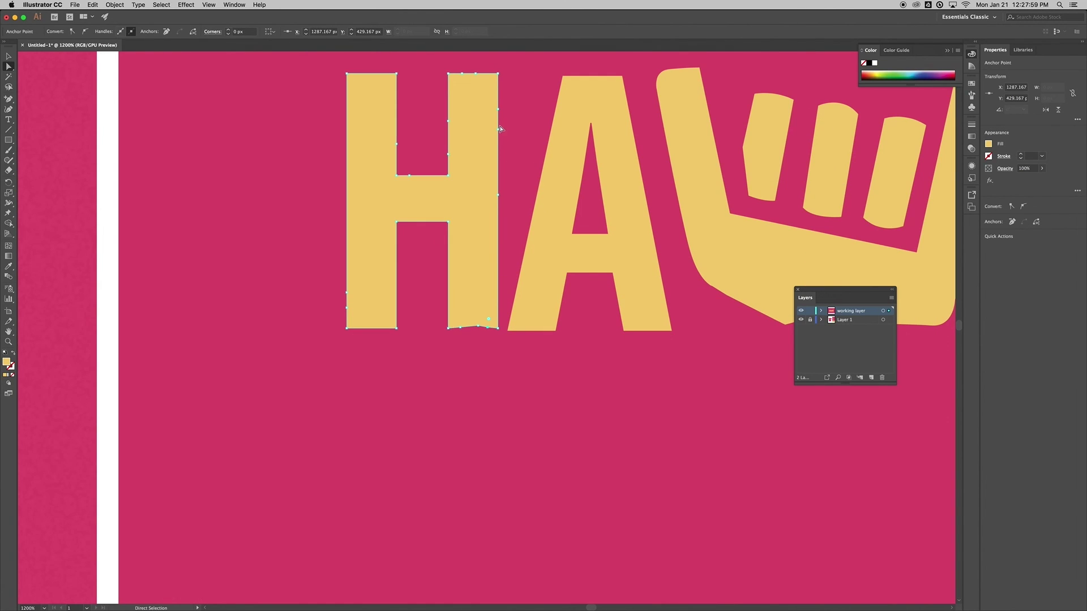
left_click_drag(497, 108, 476, 75)
left_click(537, 183)
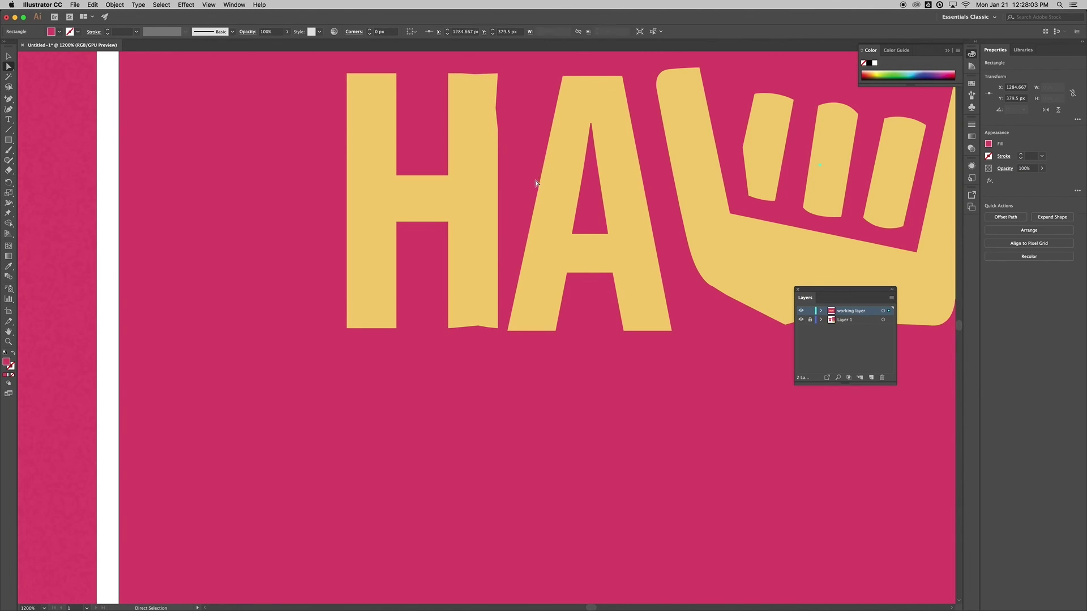
left_click_drag(473, 325, 474, 328)
left_click(474, 327)
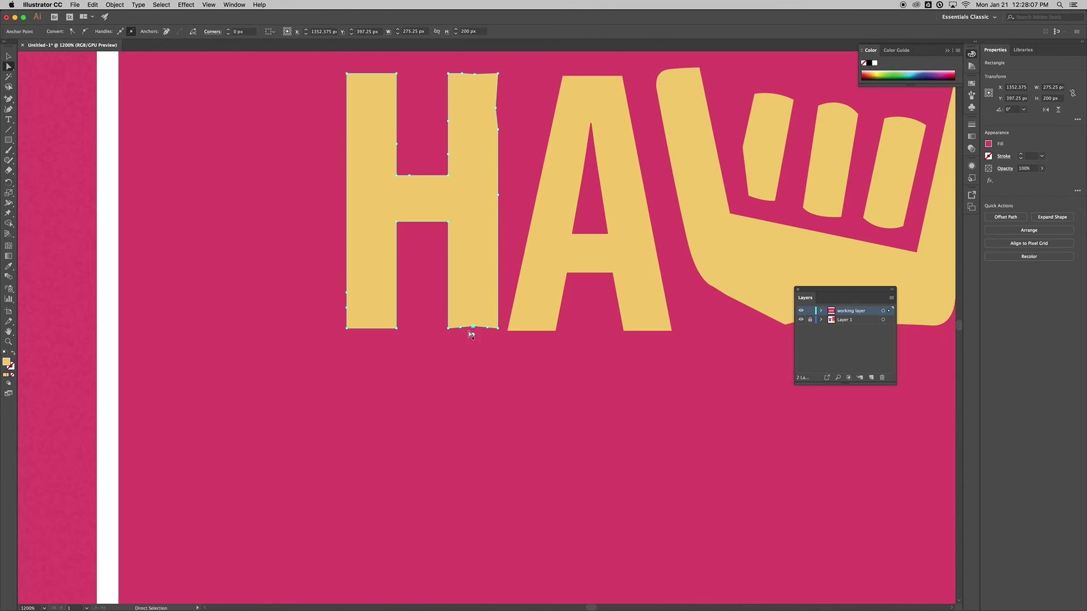
left_click(466, 341)
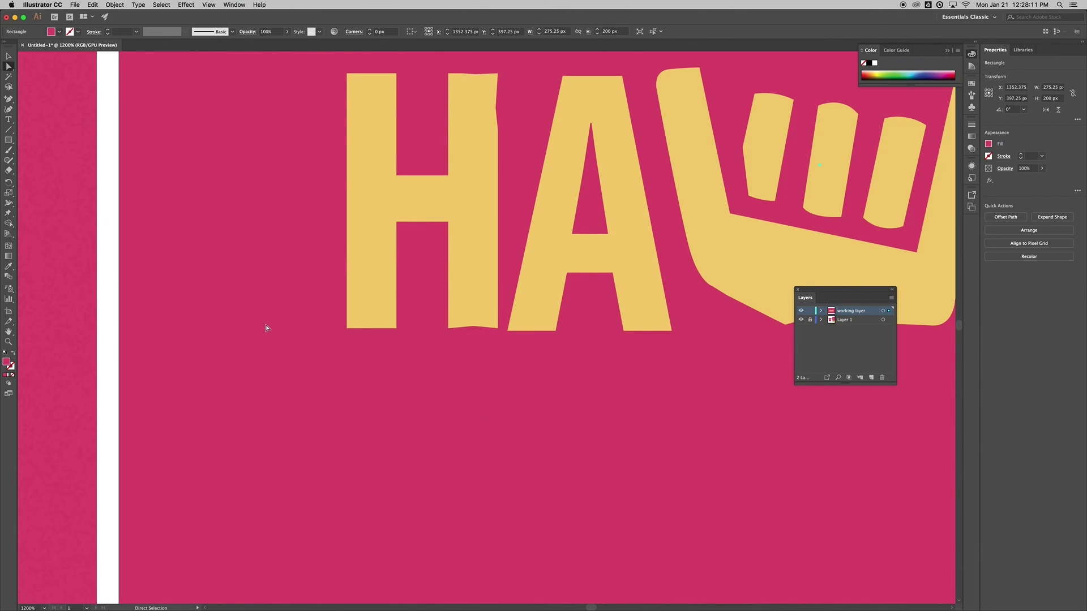
Deselect the artwork and compare the complete HAWAII logo on its pink background side by side with the mockup.
key("super+minus")
key("super+minus")
key("super+minus")
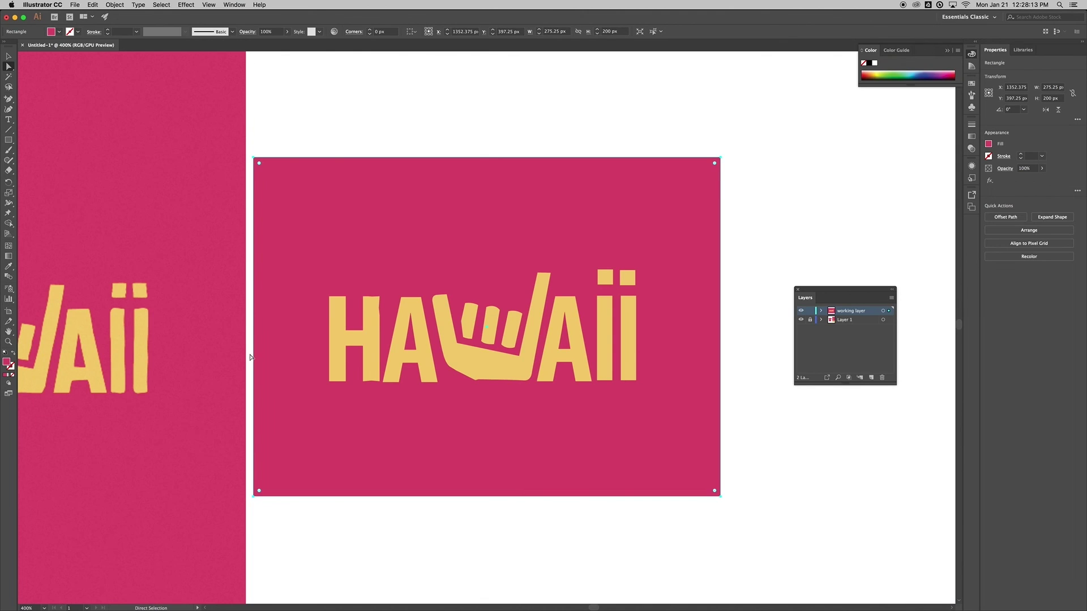
left_click_drag(250, 357, 332, 300)
key("super+minus")
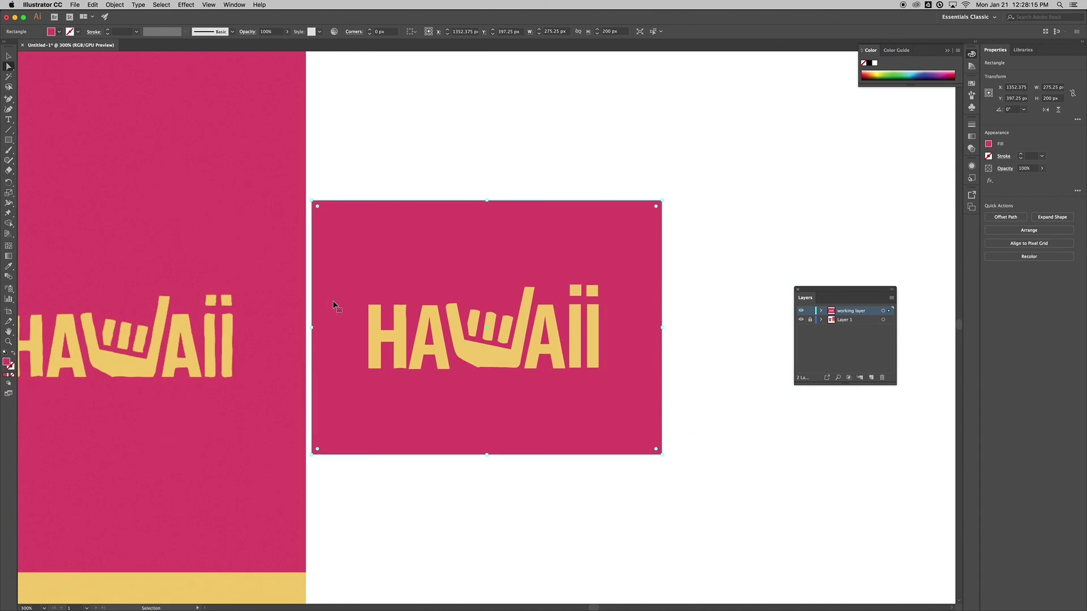
key("super+minus")
scroll(369, 187, "down", 5)
scroll(368, 187, "left", 3)
scroll(206, 155, "down", 2)
scroll(206, 155, "left", 1)
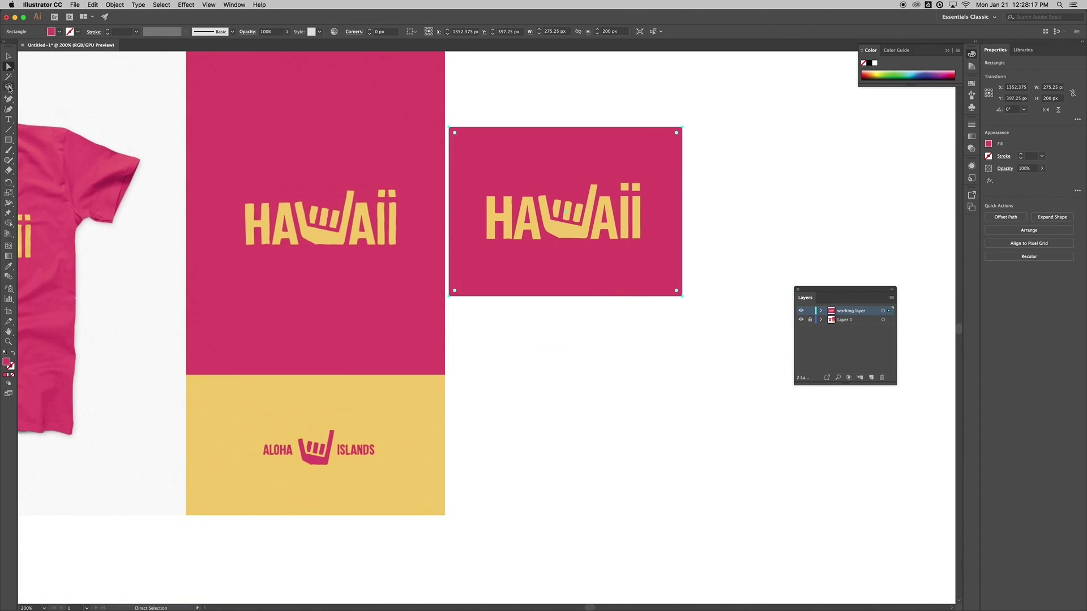
left_click(8, 56)
left_click(553, 94)
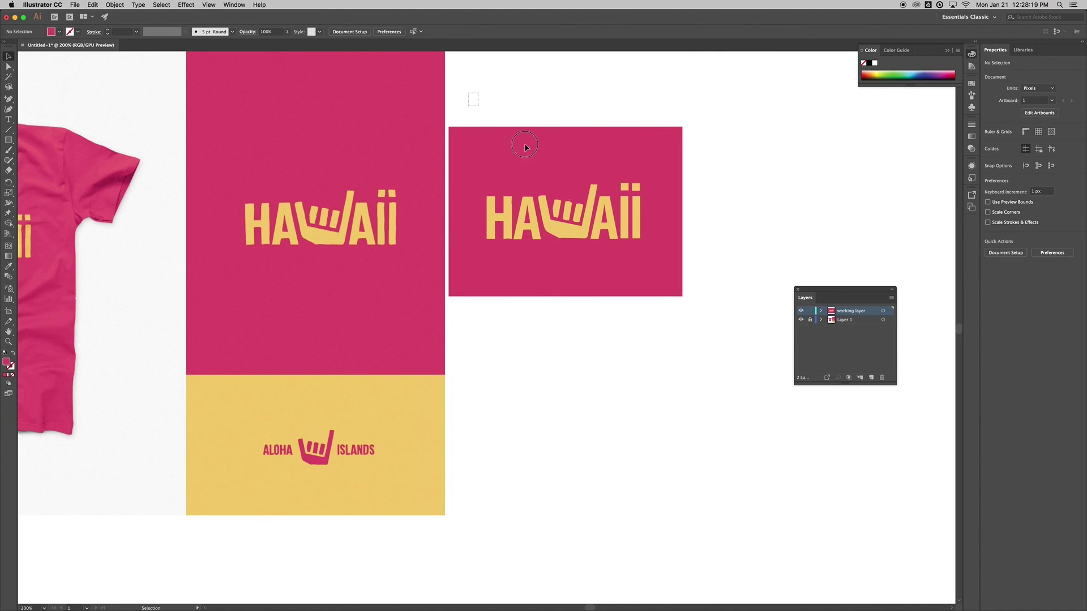
left_click_drag(526, 147, 686, 332)
scroll(668, 309, "right", 5)
scroll(668, 308, "up", 3)
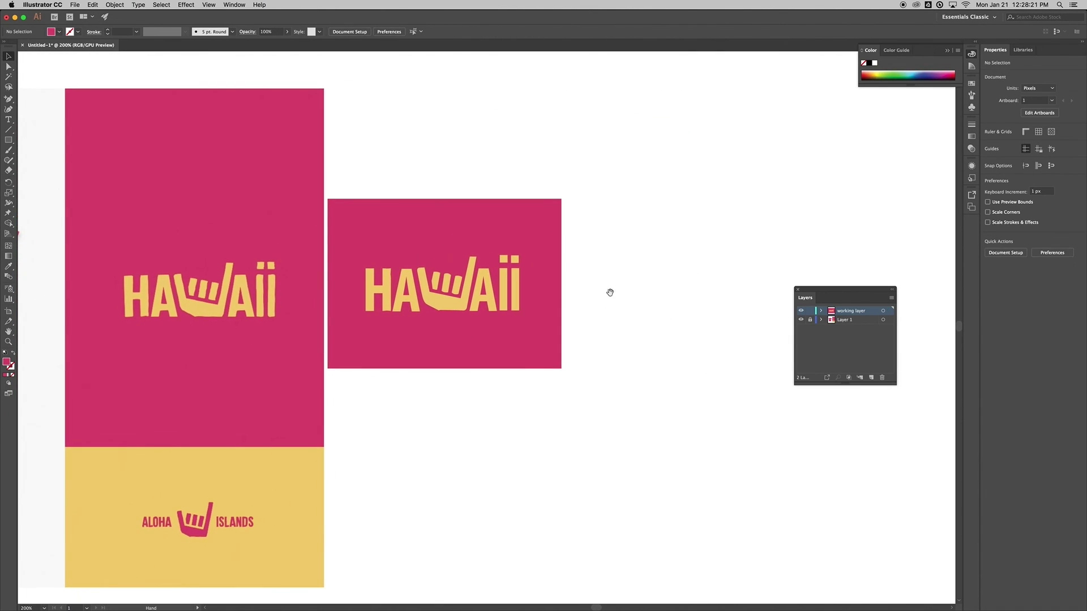